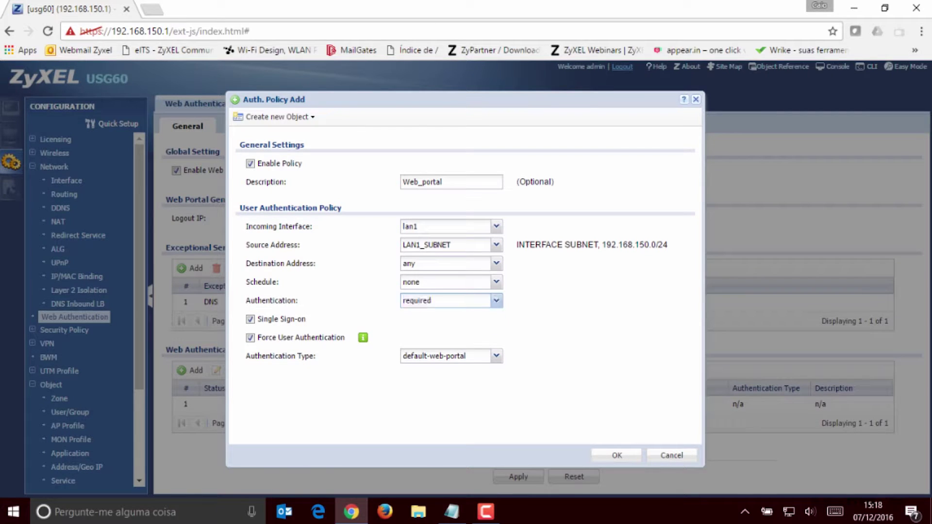
# Keep Authentication 'required' with type default-web-portal and save the Web_portal policy
pyautogui.click(496, 301)
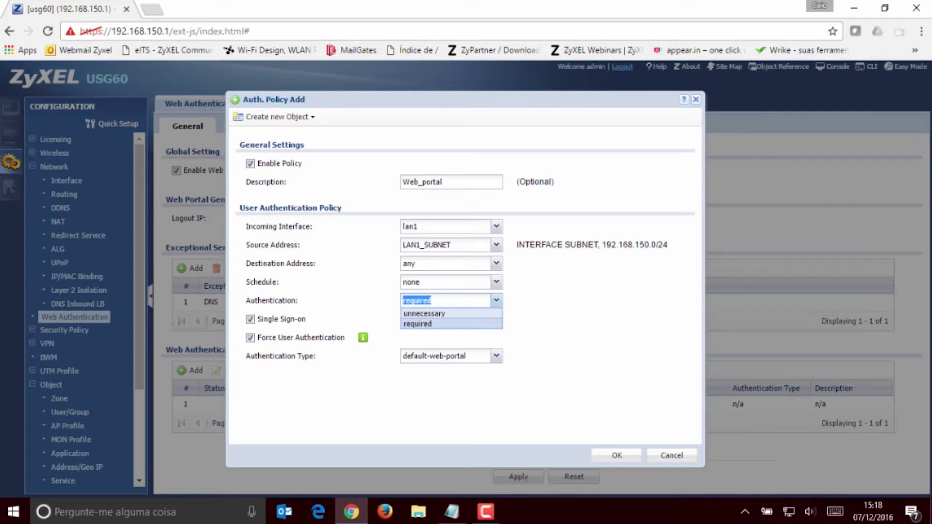
pyautogui.click(418, 324)
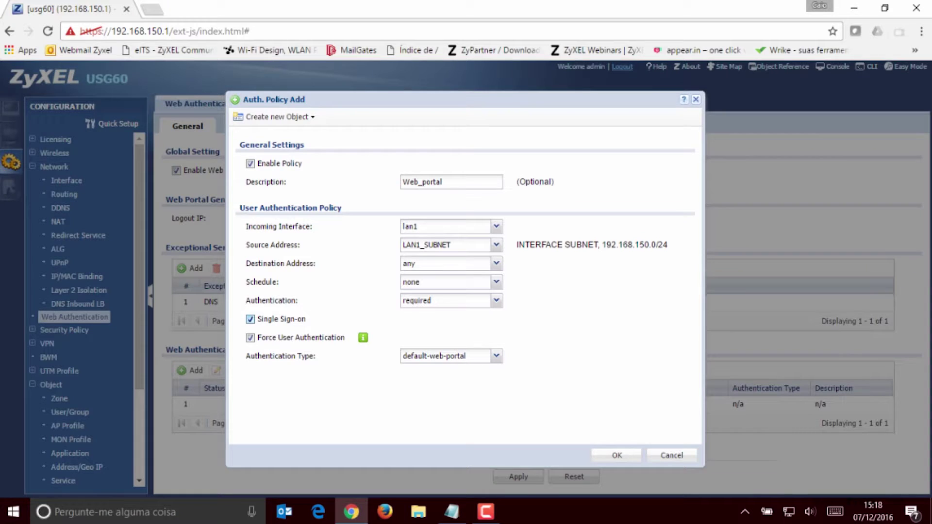
pyautogui.click(496, 355)
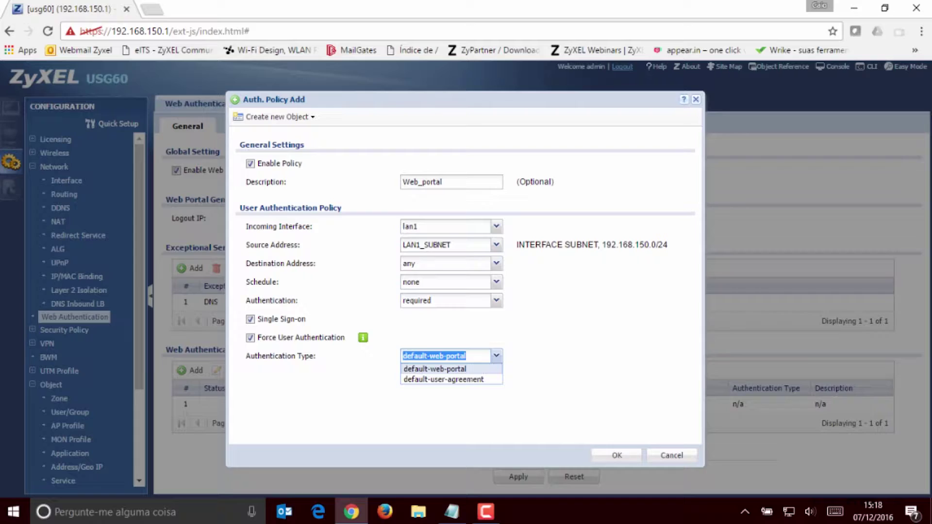
pyautogui.press('Return')
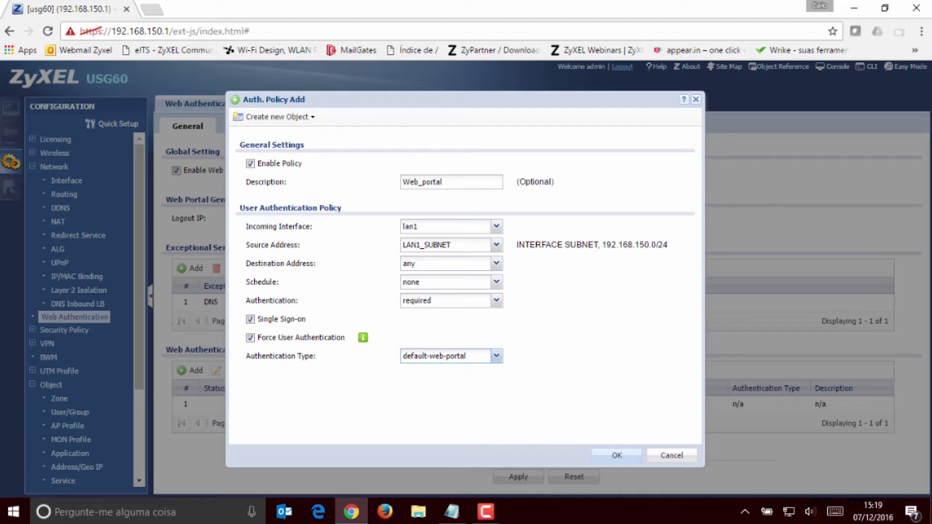
pyautogui.press('Return')
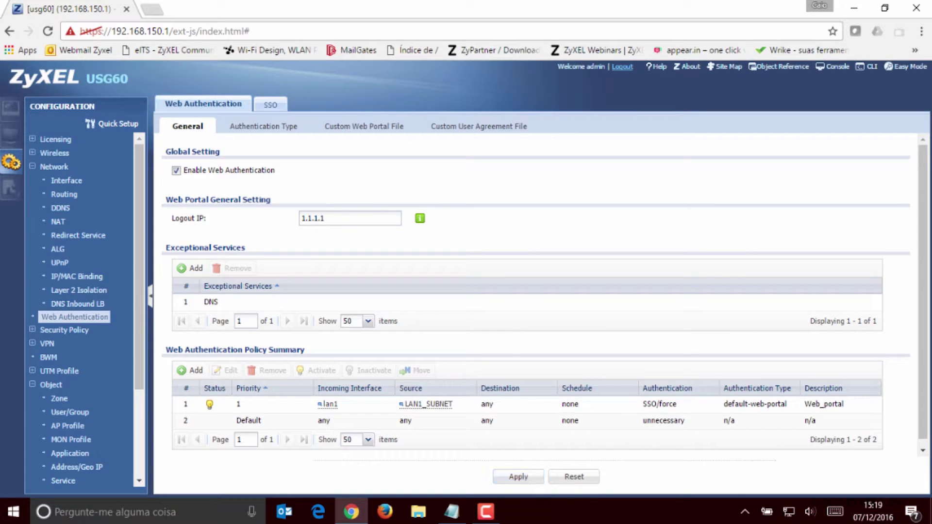
pyautogui.click(505, 404)
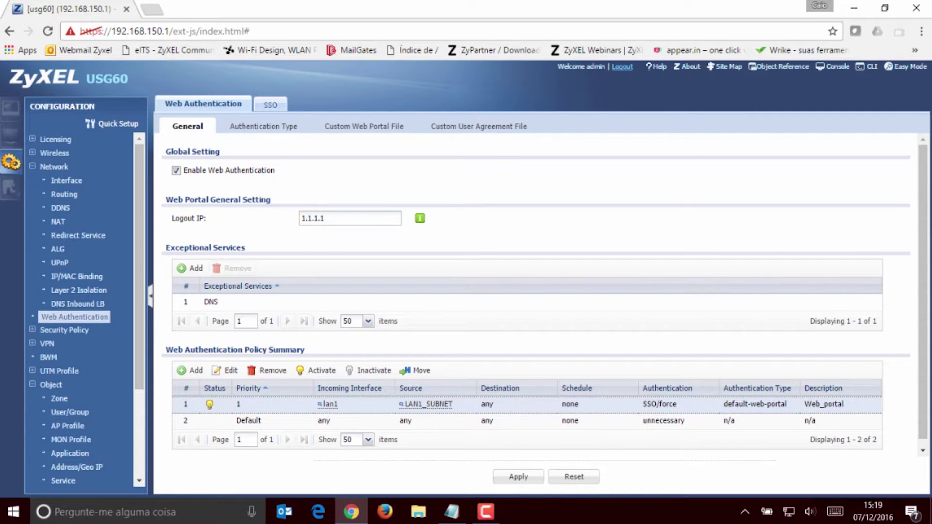
pyautogui.moveTo(166, 247); pyautogui.dragTo(245, 247)
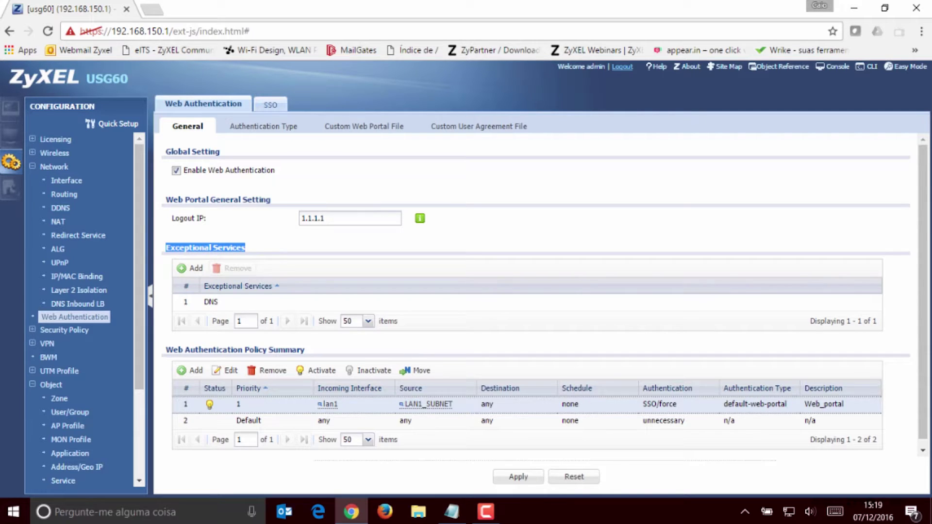
pyautogui.click(527, 405)
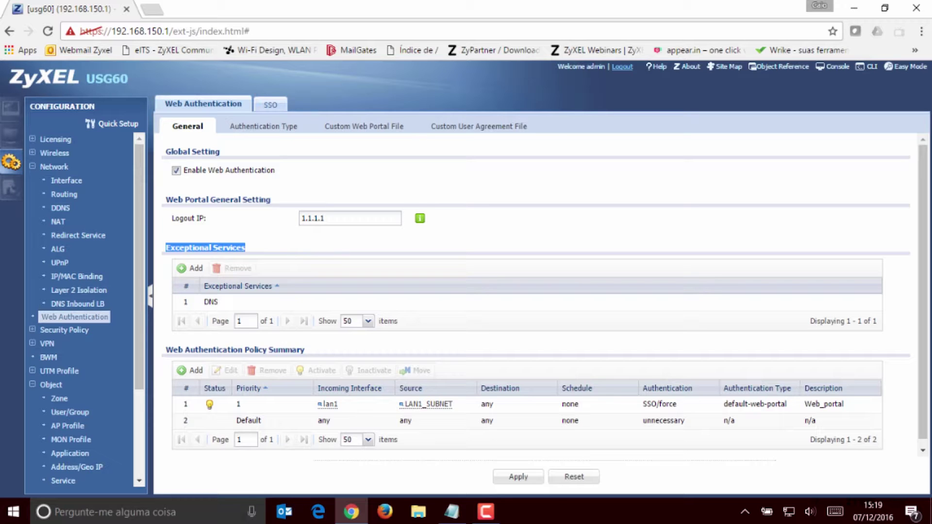
pyautogui.click(210, 302)
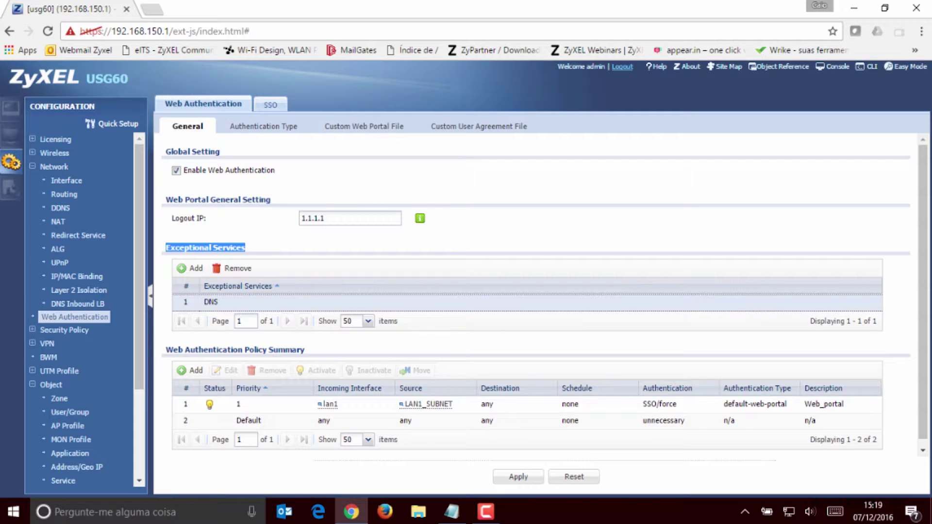
# Browse the Available services in the Edit Exceptional Services List dialog
pyautogui.click(190, 269)
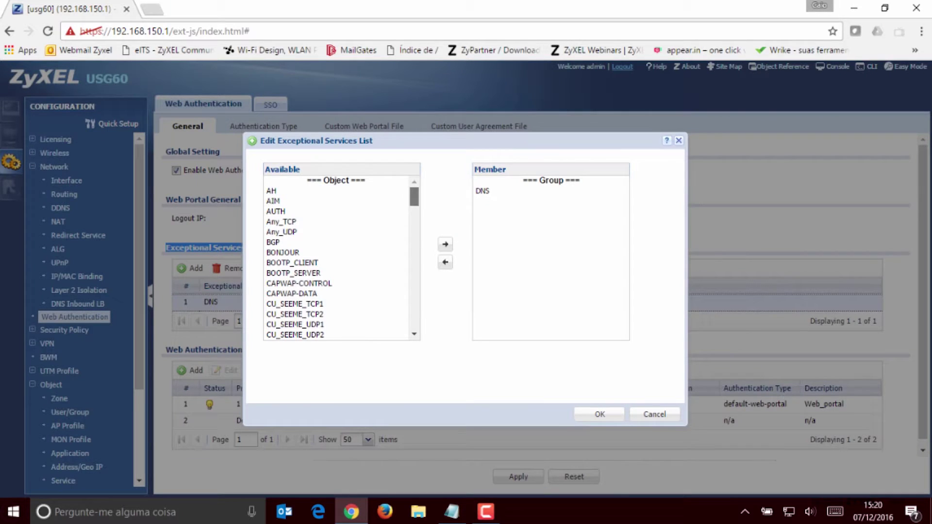
pyautogui.scroll(-20, 339, 257)
pyautogui.scroll(-5, 340, 257)
pyautogui.scroll(10, 339, 257)
pyautogui.scroll(-5, 340, 257)
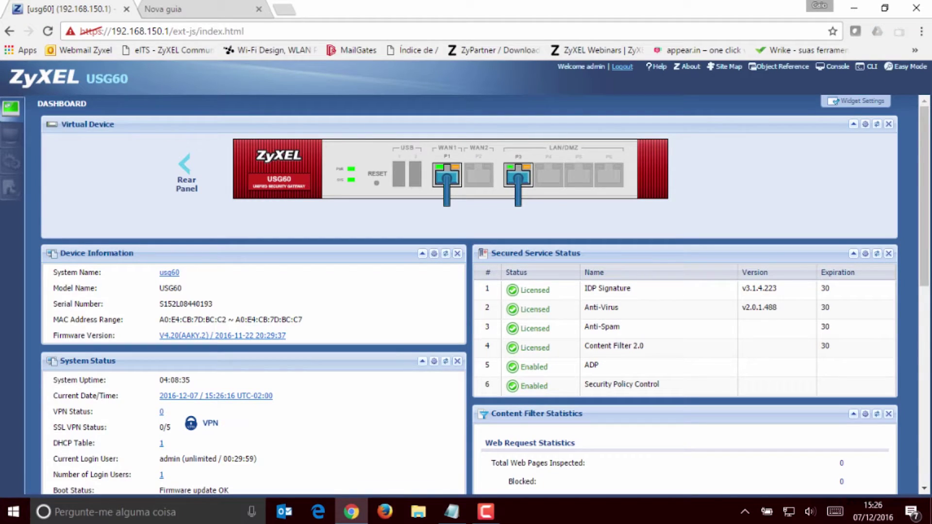
pyautogui.click(623, 67)
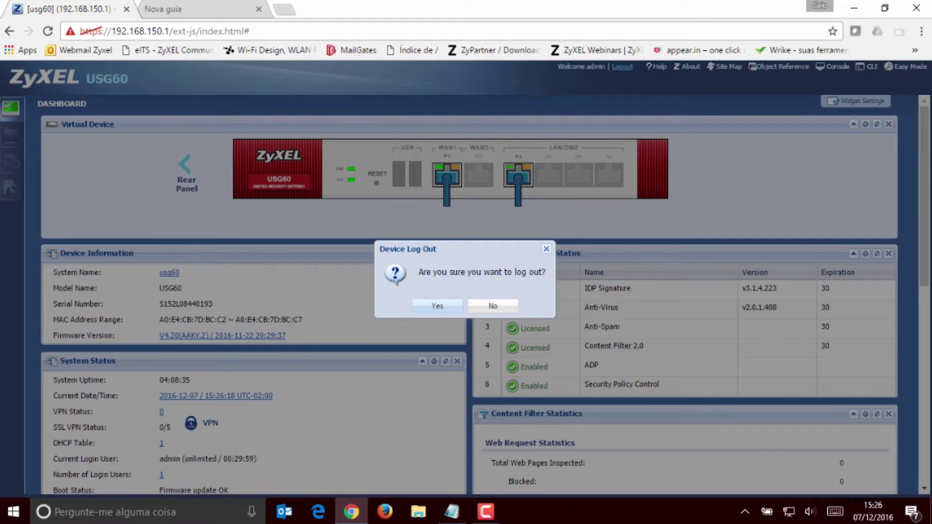
pyautogui.click(437, 305)
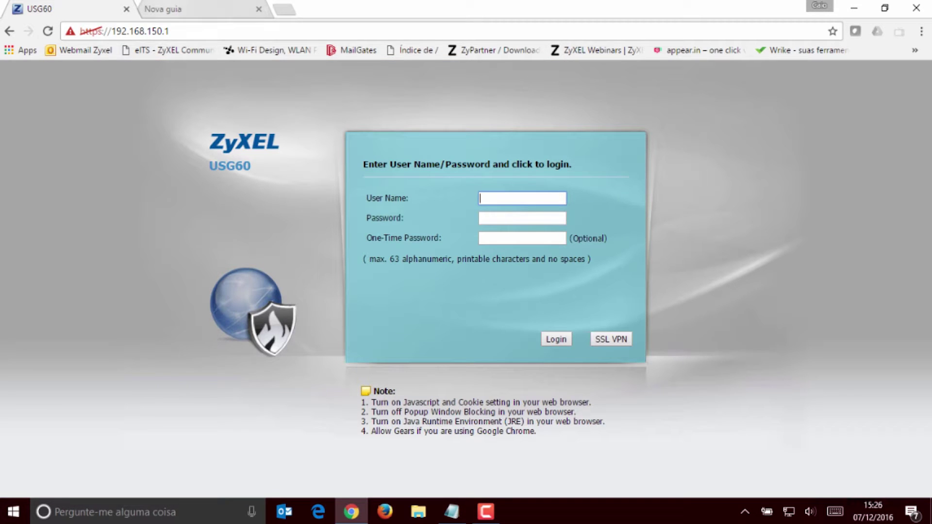
pyautogui.click(146, 10)
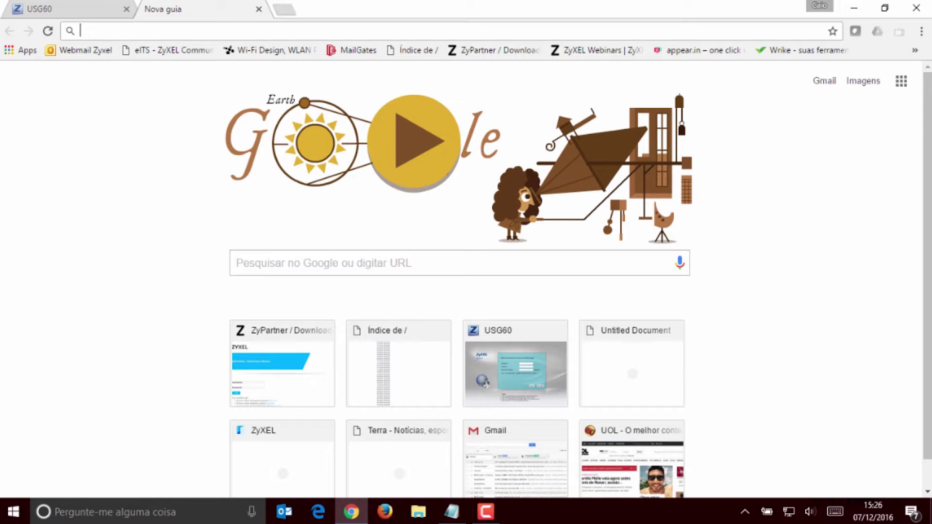
pyautogui.write('www.ig.com.br')
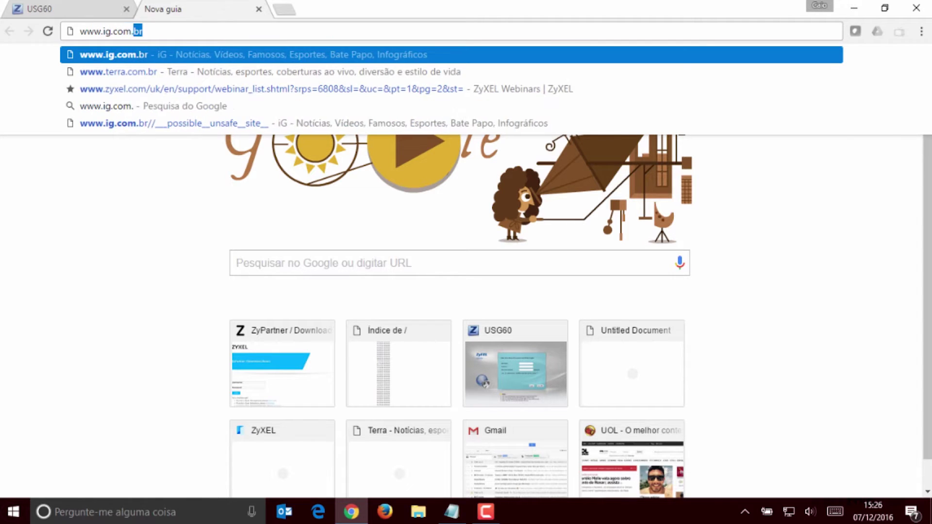
pyautogui.press('Return')
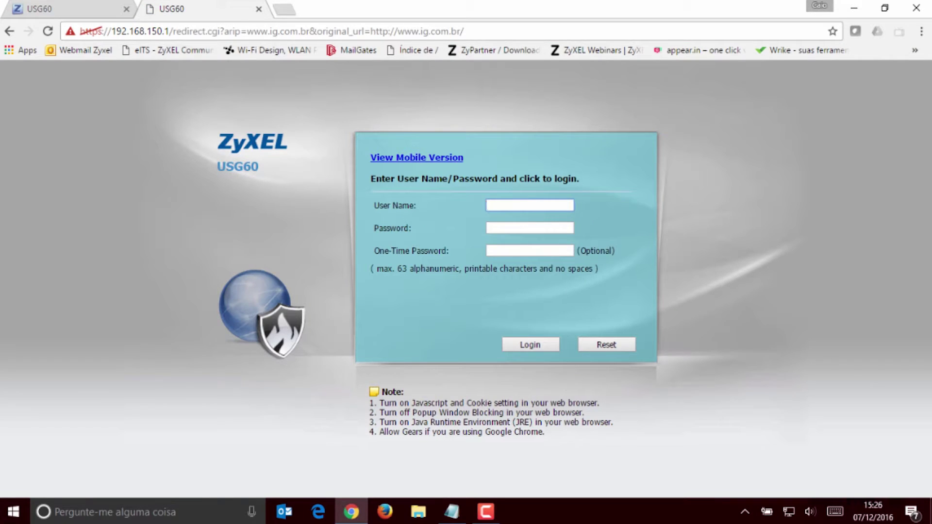
pyautogui.hotkey('ctrl', 't')
pyautogui.write('www.terra.com.br')
pyautogui.press('Return')
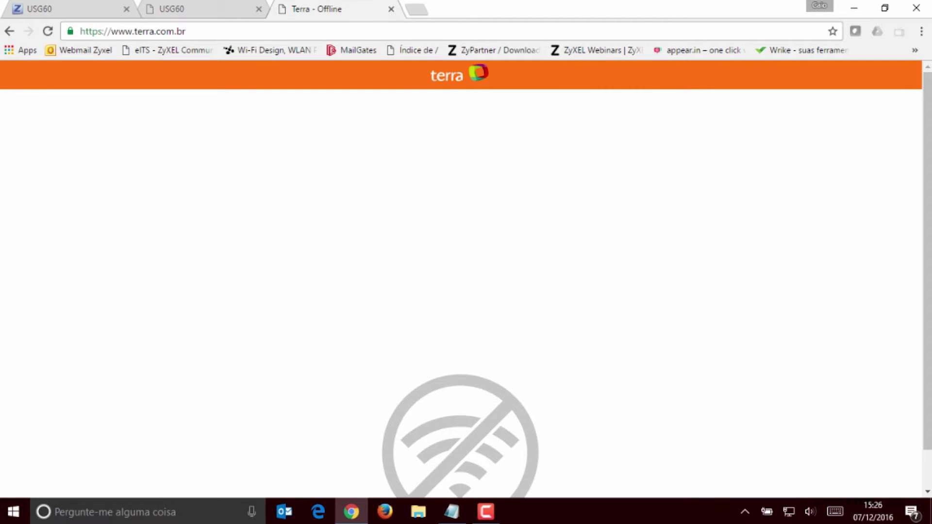
pyautogui.hotkey('ctrl', 't')
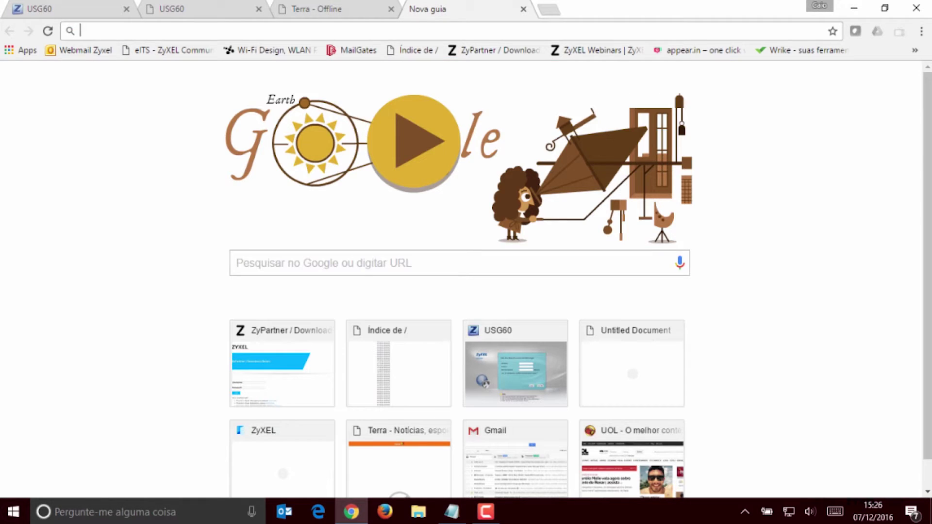
pyautogui.write('www.gmail.com')
pyautogui.press('Return')
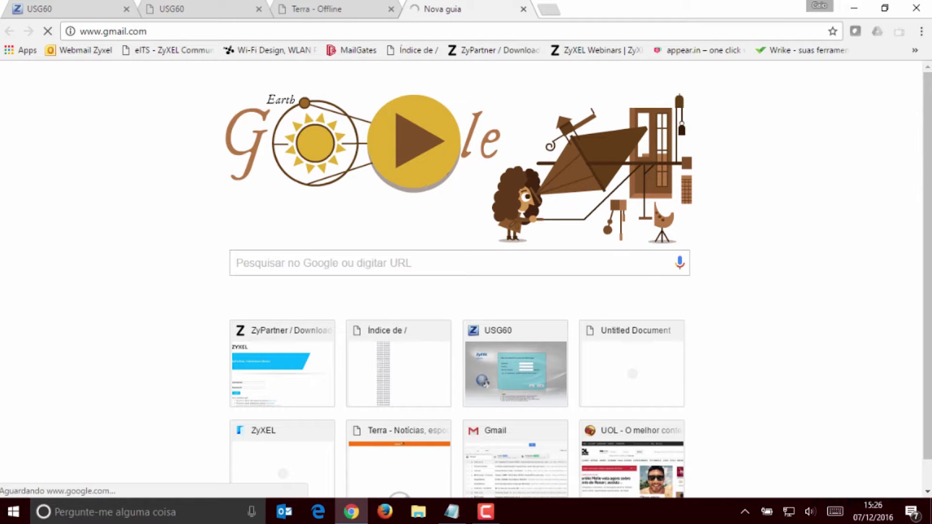
pyautogui.hotkey('ctrl', 't')
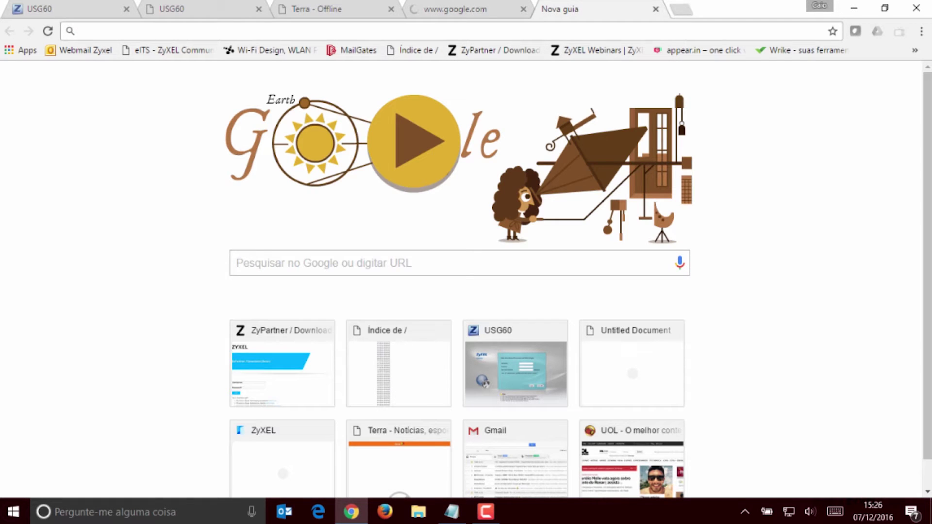
pyautogui.write('www.globo.')
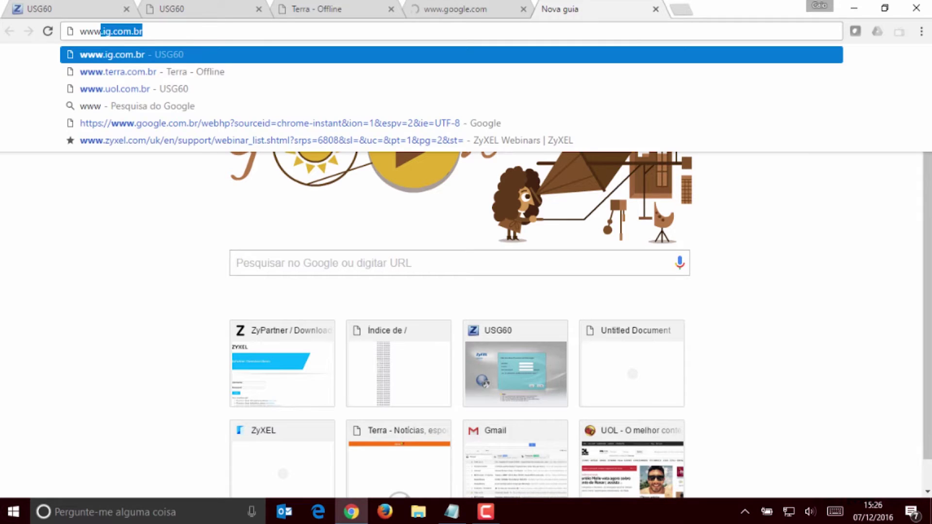
pyautogui.write('com')
pyautogui.press('Return')
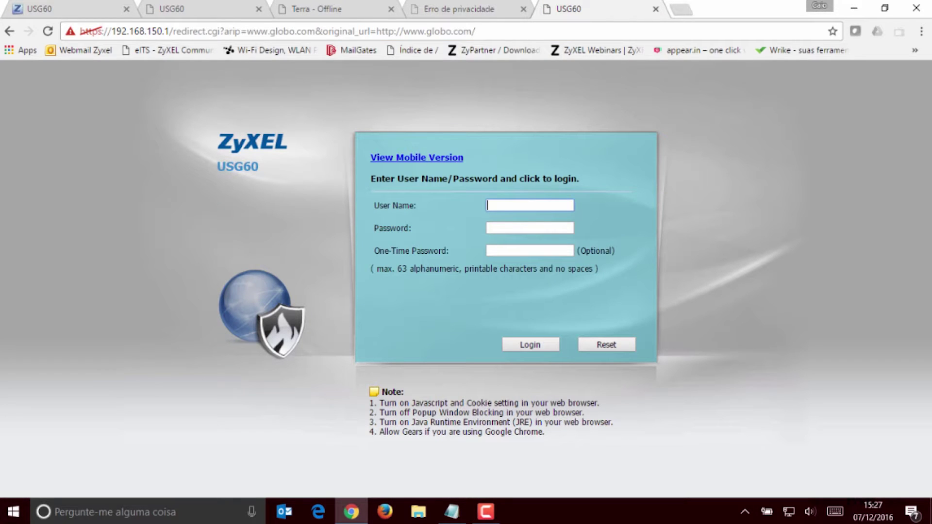
# Sign in on the captive portal with the test user's name and password
pyautogui.write('caio')
pyautogui.press('Tab')
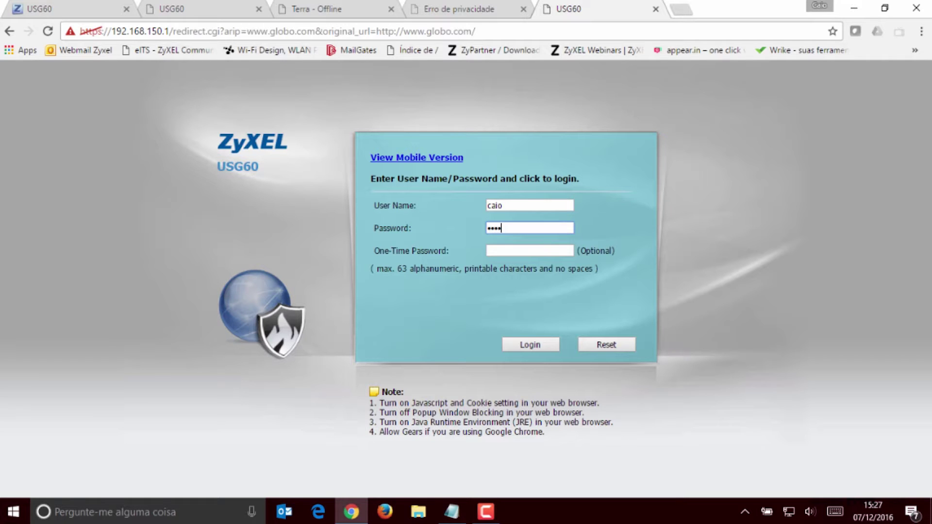
pyautogui.press('Return')
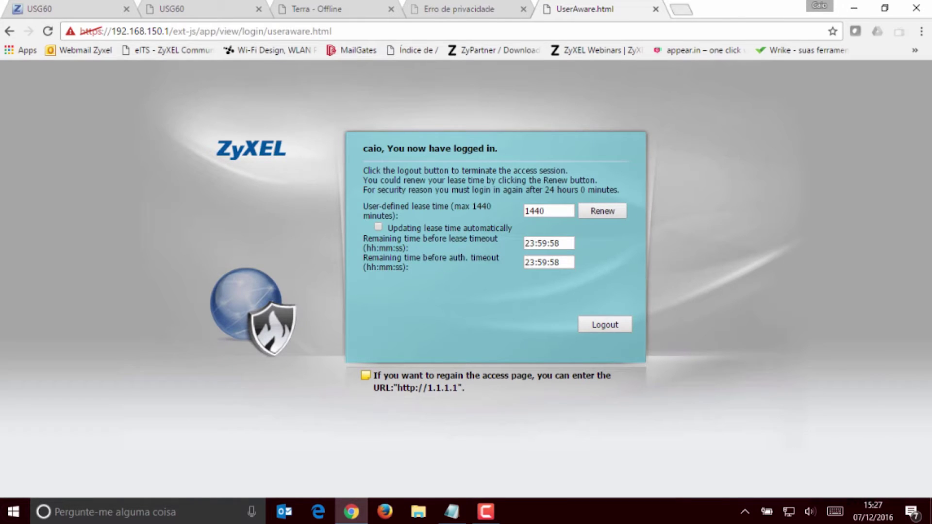
pyautogui.hotkey('ctrl', 't')
pyautogui.write('uol.com.br')
pyautogui.press('Return')
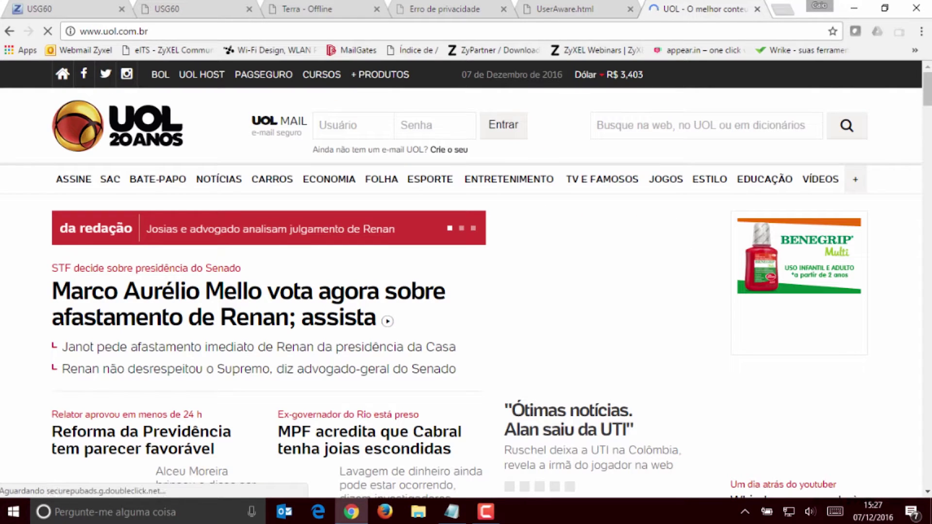
pyautogui.hotkey('ctrl', 'l')
pyautogui.write('www.terra.co')
pyautogui.press('Return')
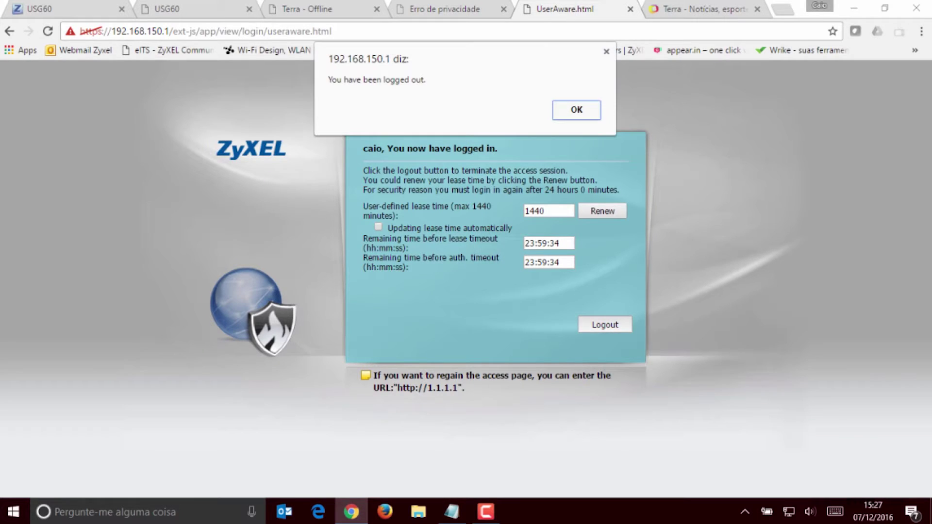
pyautogui.press('Return')
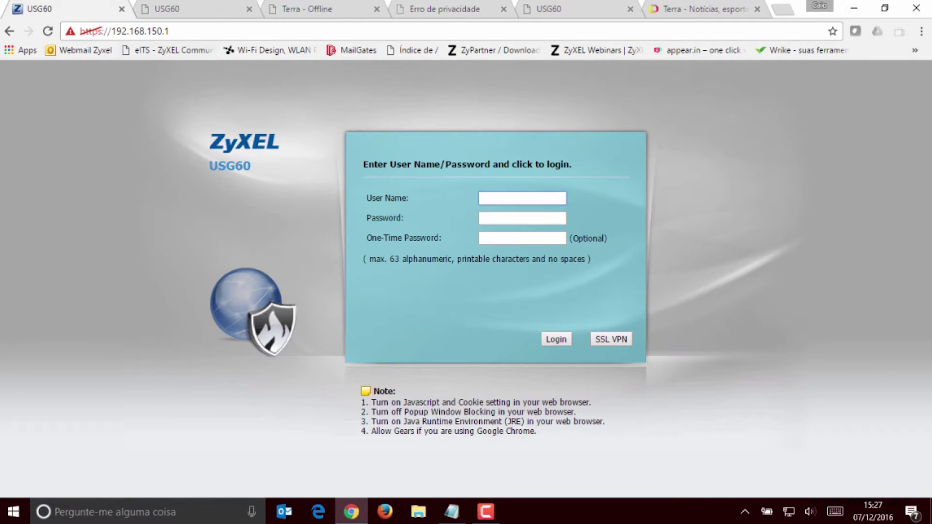
# Log in as admin and open the Security Policy's Policy Control rules
pyautogui.write('admin')
pyautogui.press('Tab')
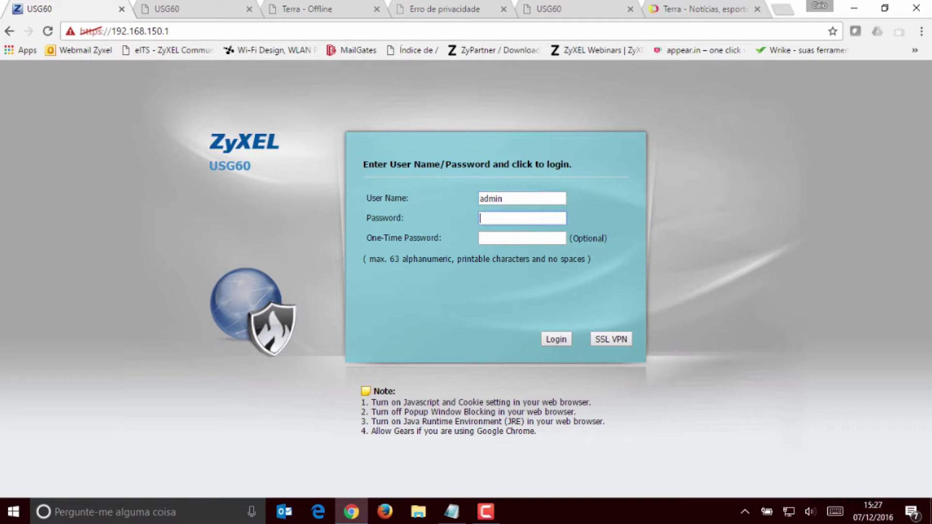
pyautogui.press('Return')
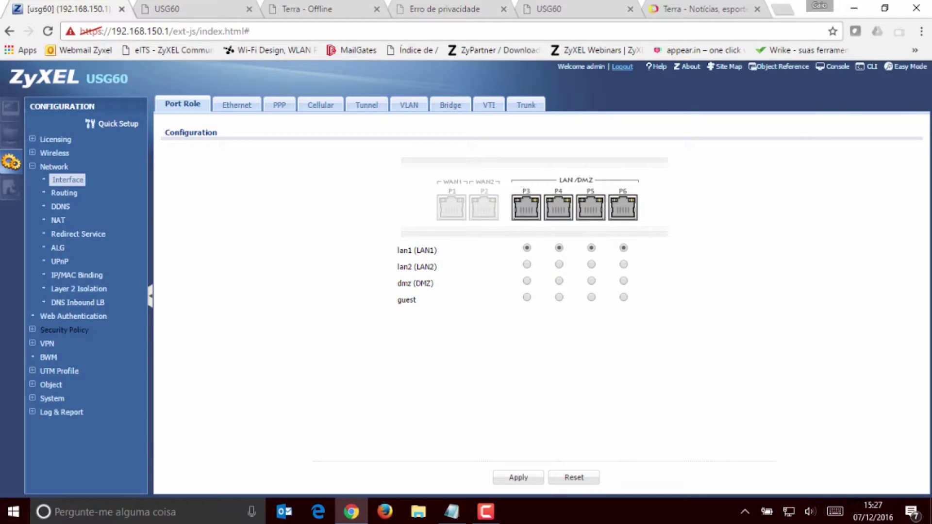
pyautogui.click(64, 330)
pyautogui.click(76, 344)
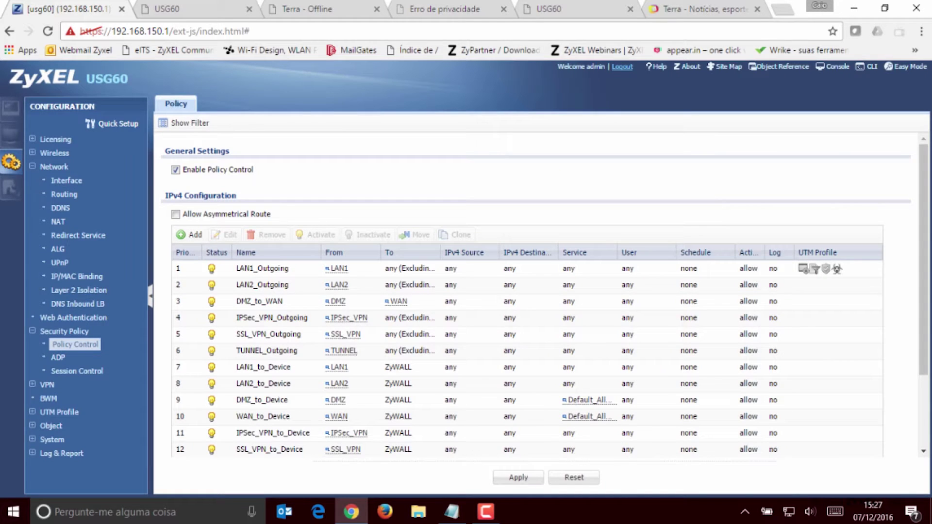
# Start a new rule named for the test user's group, from LAN1 to WAN, source LAN1_SUBNET
pyautogui.click(191, 235)
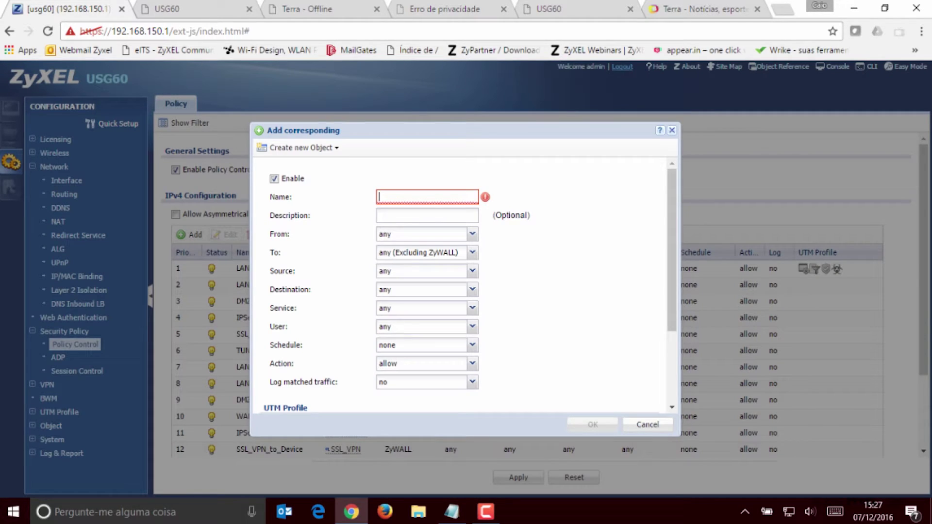
pyautogui.write('regra_grupo-caio')
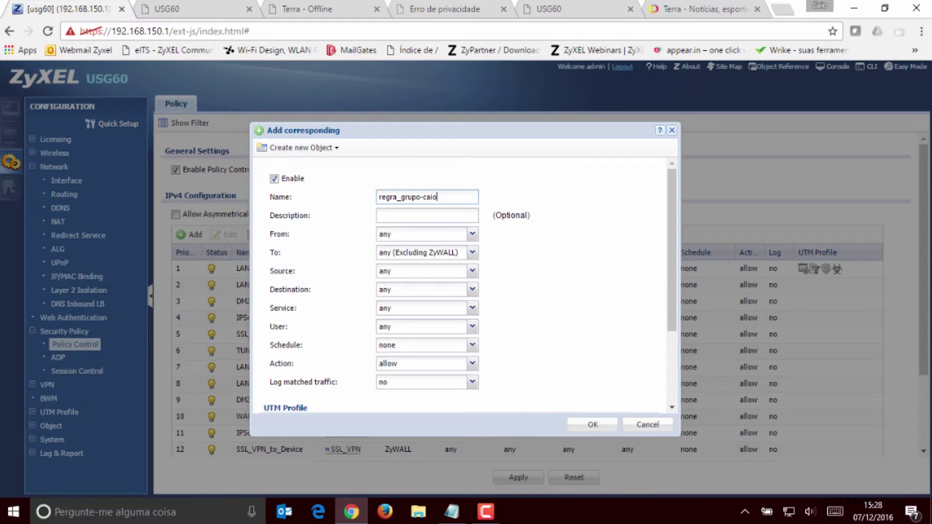
pyautogui.click(471, 234)
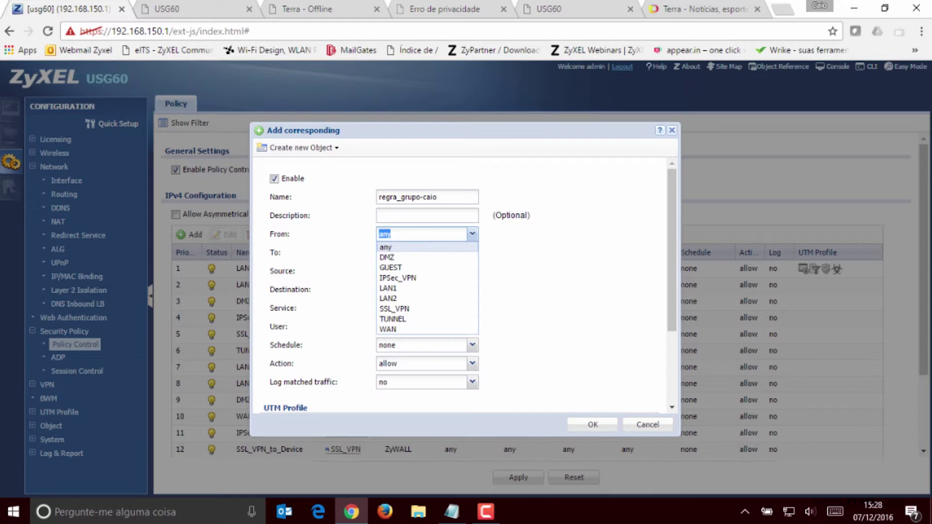
pyautogui.click(388, 288)
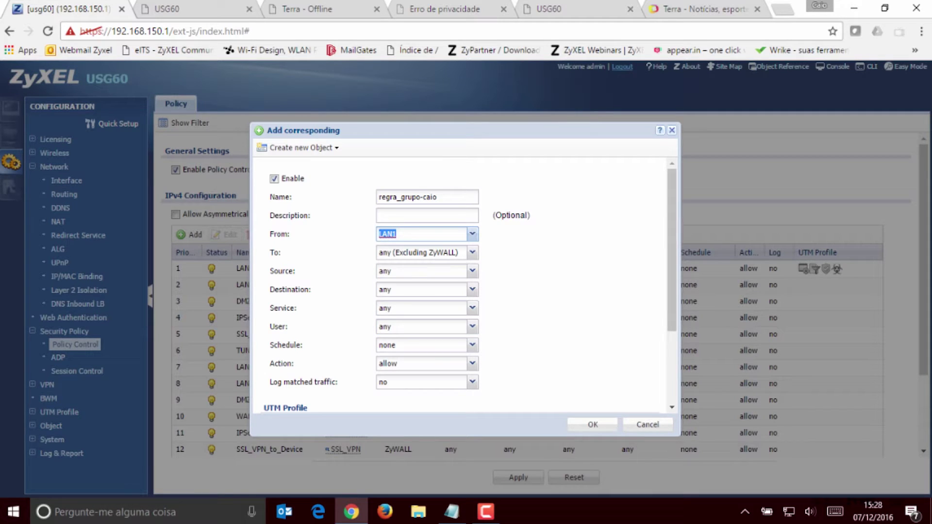
pyautogui.click(472, 252)
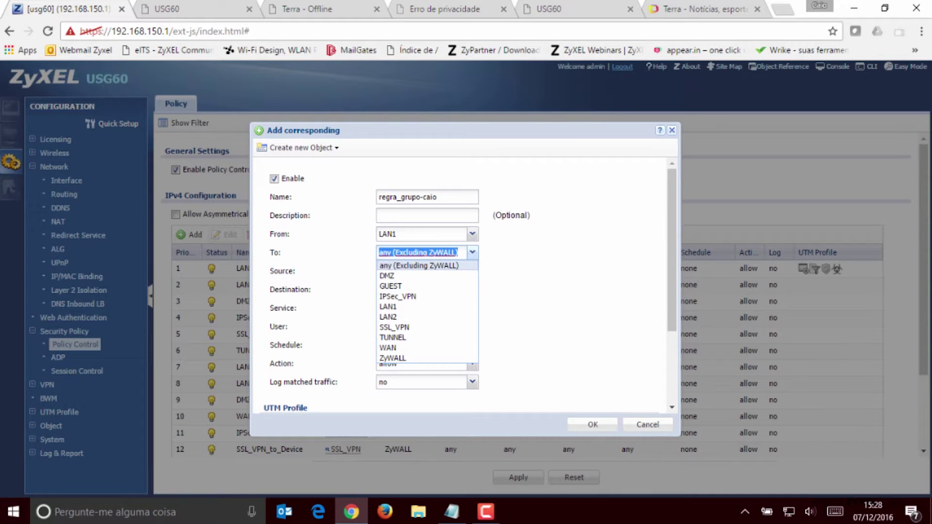
pyautogui.click(388, 347)
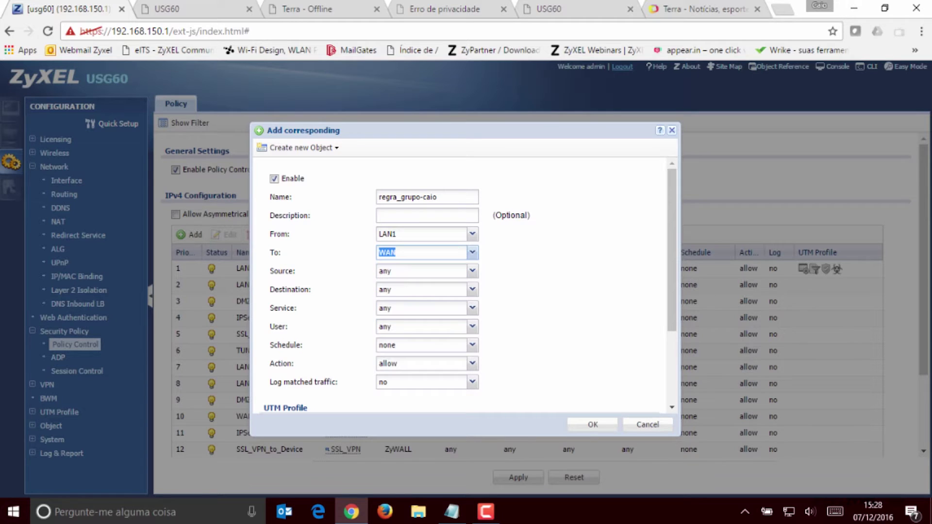
pyautogui.press('Tab')
pyautogui.press('Down')
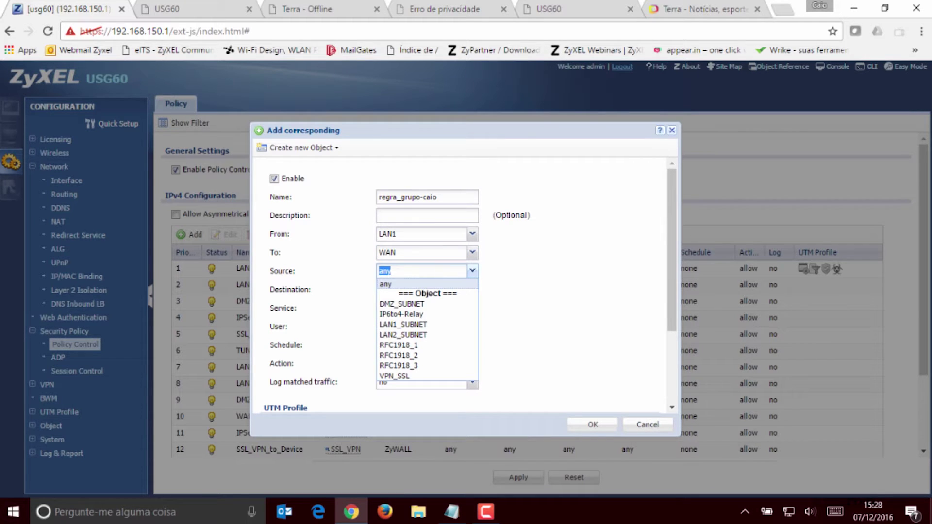
pyautogui.press('Down')
pyautogui.press('Down')
pyautogui.press('Down')
pyautogui.press('Return')
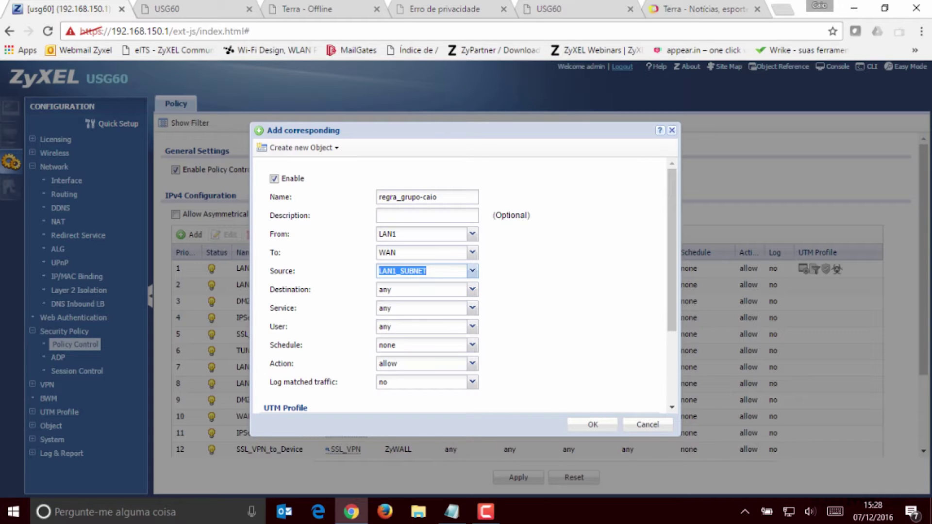
# Restrict the rule to logon_users and keep the schedule at none
pyautogui.press('Tab')
pyautogui.press('Tab')
pyautogui.press('Tab')
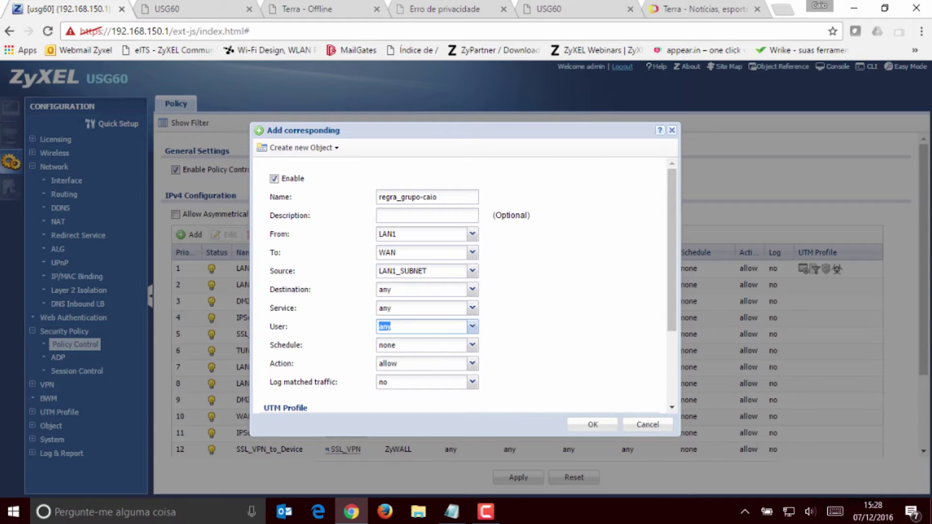
pyautogui.press('Down')
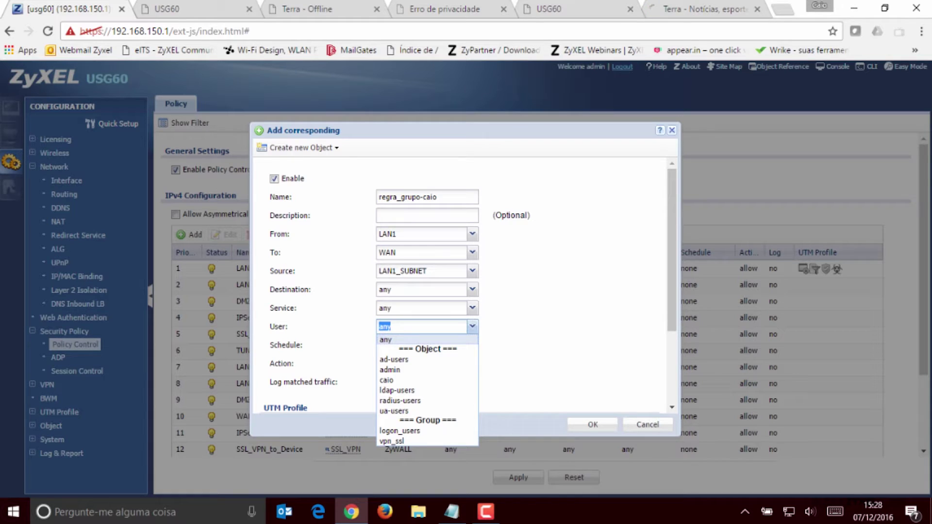
pyautogui.press('Down')
pyautogui.press('Down')
pyautogui.press('Down')
pyautogui.press('Down')
pyautogui.press('Down')
pyautogui.press('Down')
pyautogui.press('Down')
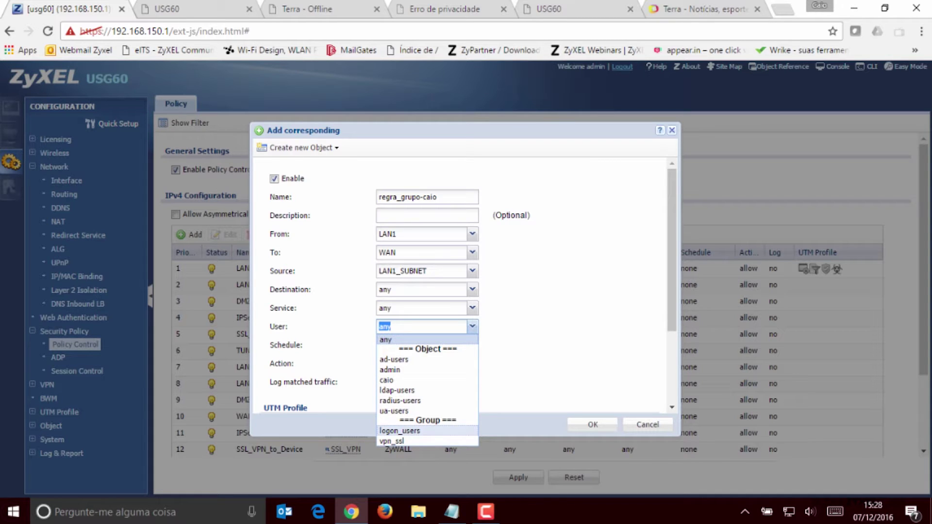
pyautogui.press('Return')
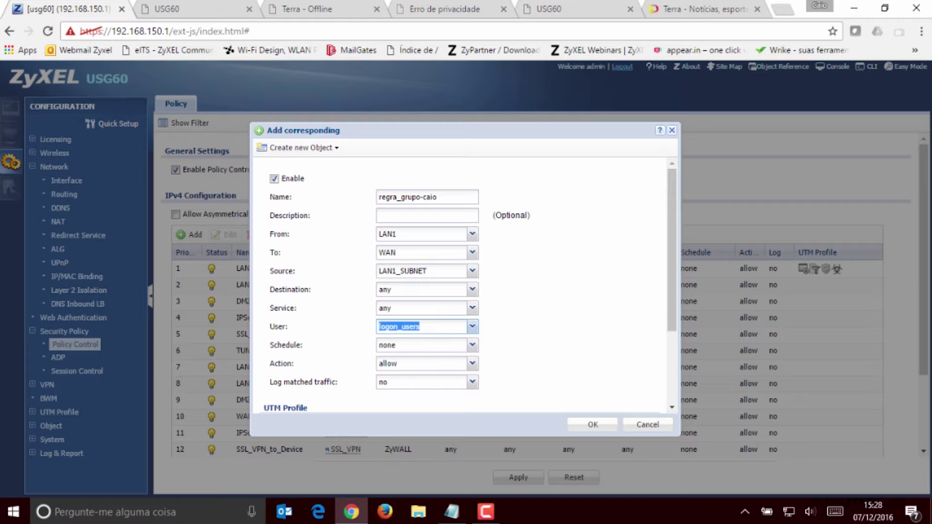
pyautogui.press('Tab')
pyautogui.press('Down')
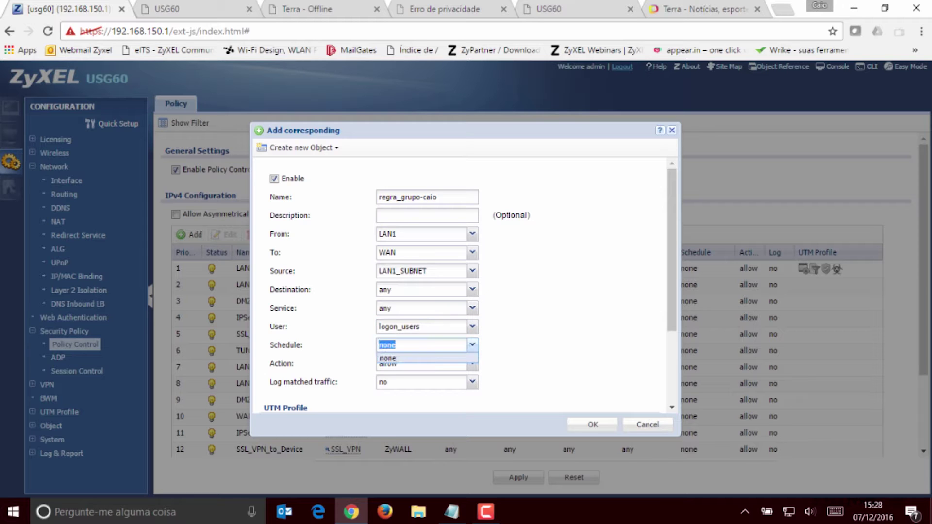
pyautogui.press('Return')
pyautogui.scroll(-2, 461, 282)
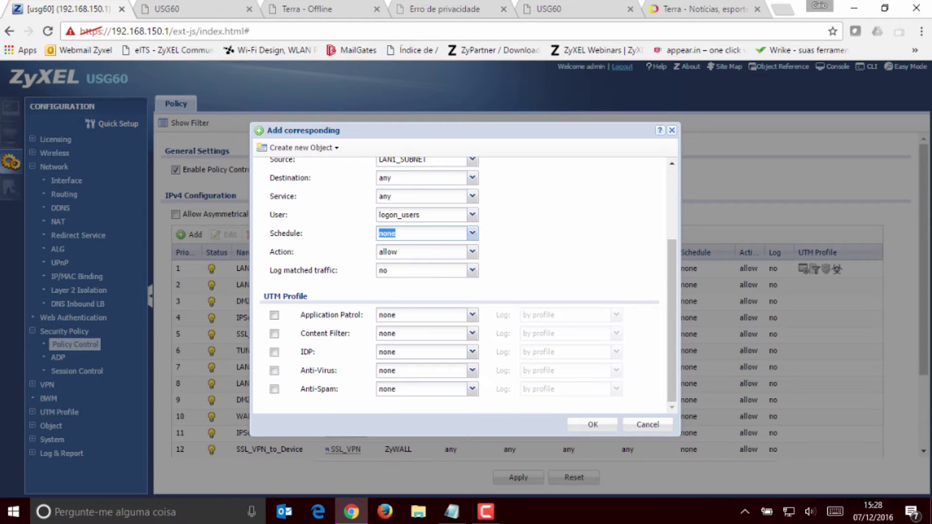
# Leave Application Patrol off, apply the bloqueio_financeira content filter, and save the rule
pyautogui.click(274, 315)
pyautogui.click(472, 315)
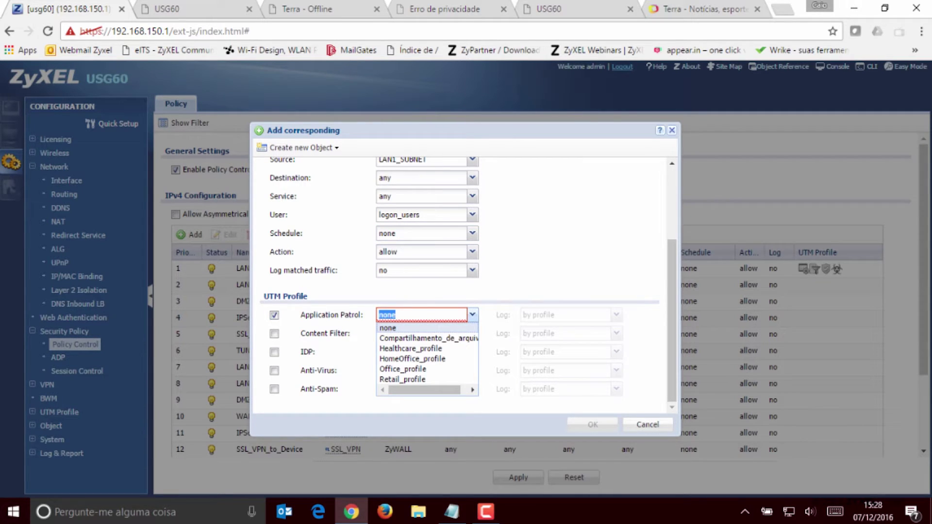
pyautogui.press('Down')
pyautogui.press('Down')
pyautogui.press('Down')
pyautogui.press('Down')
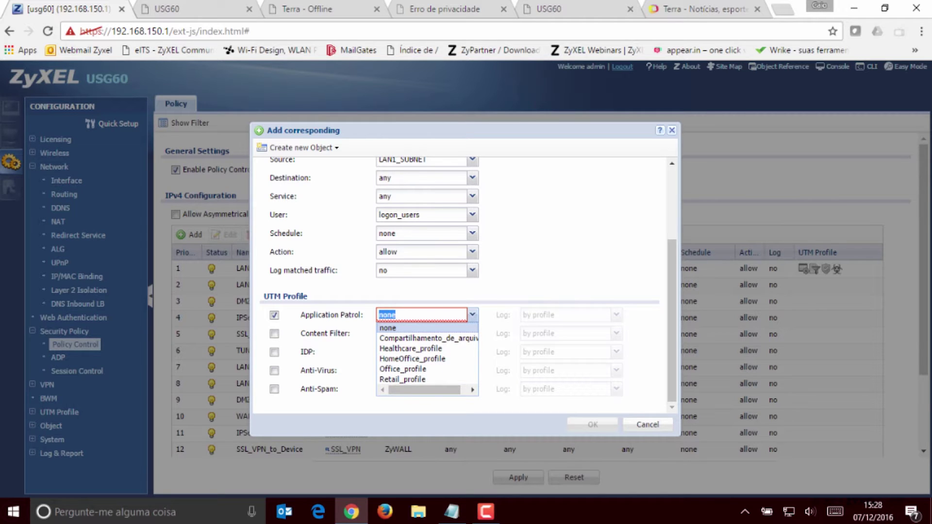
pyautogui.click(274, 316)
pyautogui.click(275, 334)
pyautogui.click(473, 333)
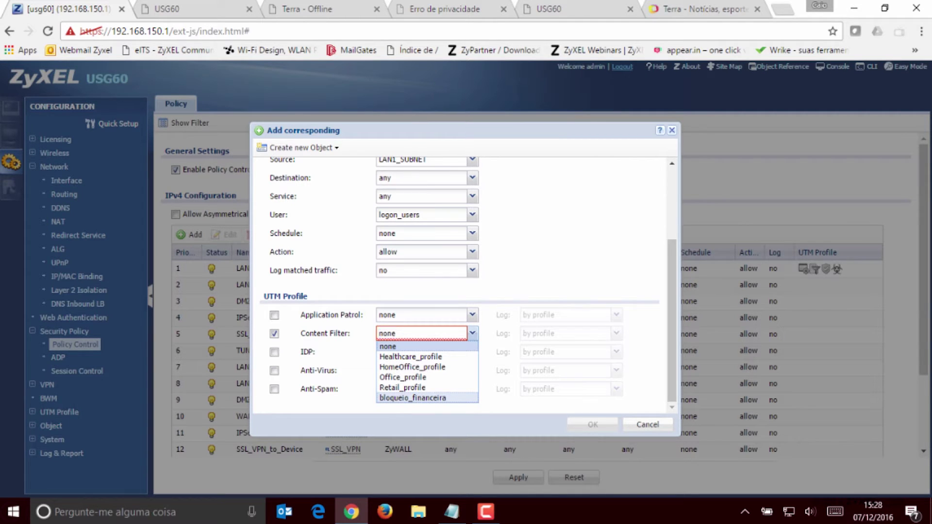
pyautogui.click(412, 397)
pyautogui.click(593, 424)
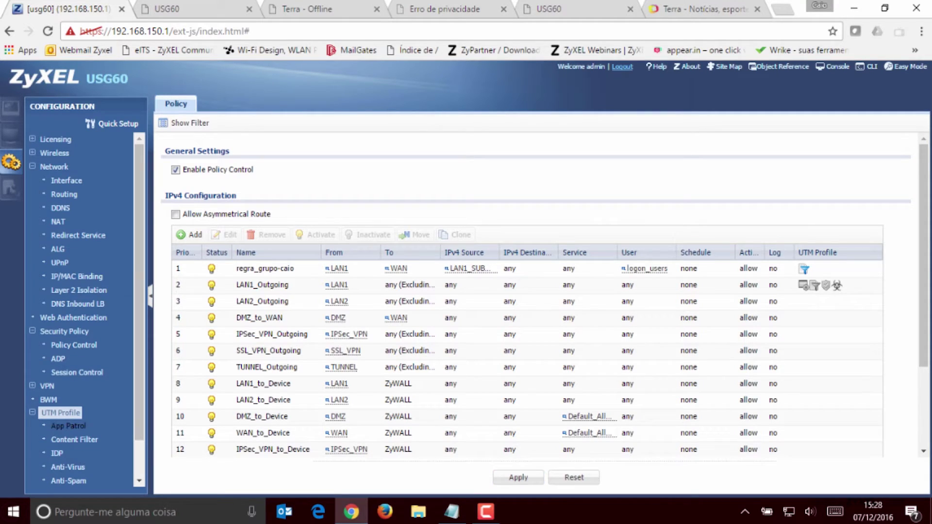
pyautogui.click(75, 441)
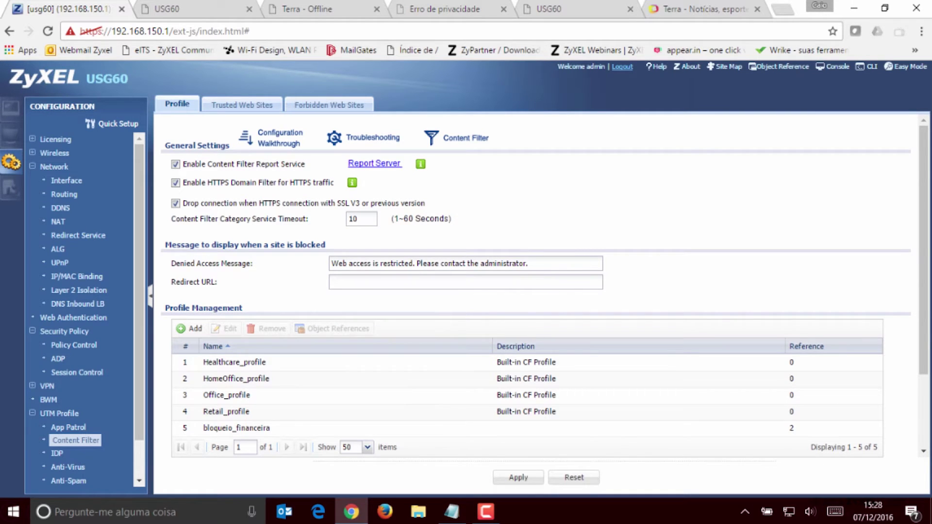
pyautogui.doubleClick(236, 428)
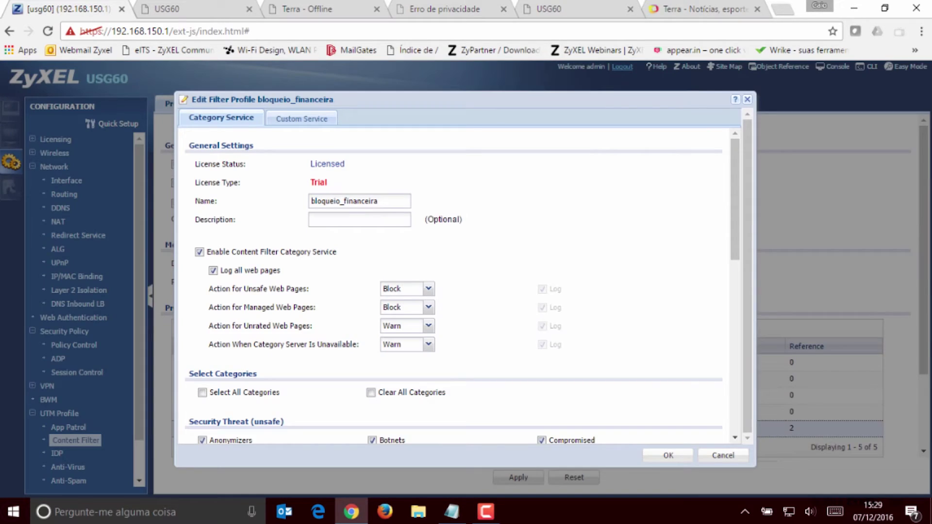
pyautogui.scroll(-10, 456, 286)
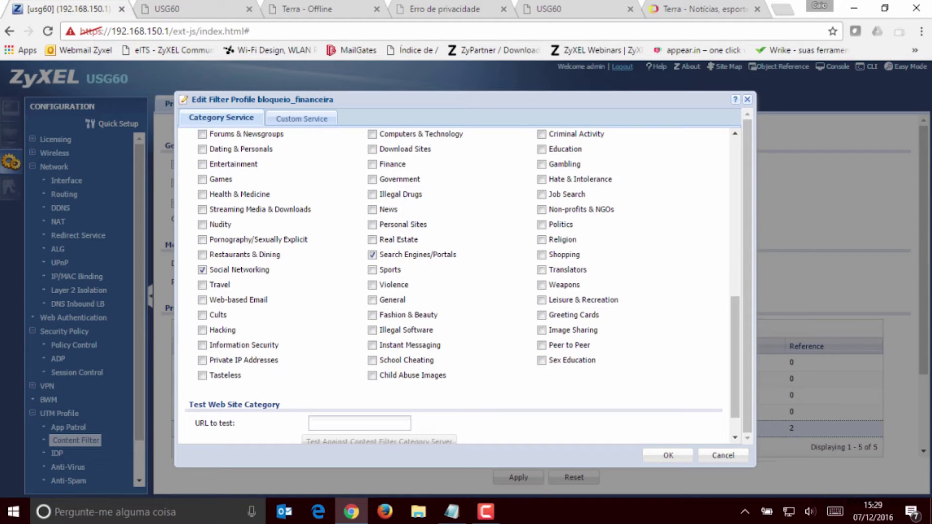
pyautogui.scroll(10, 457, 286)
pyautogui.click(301, 119)
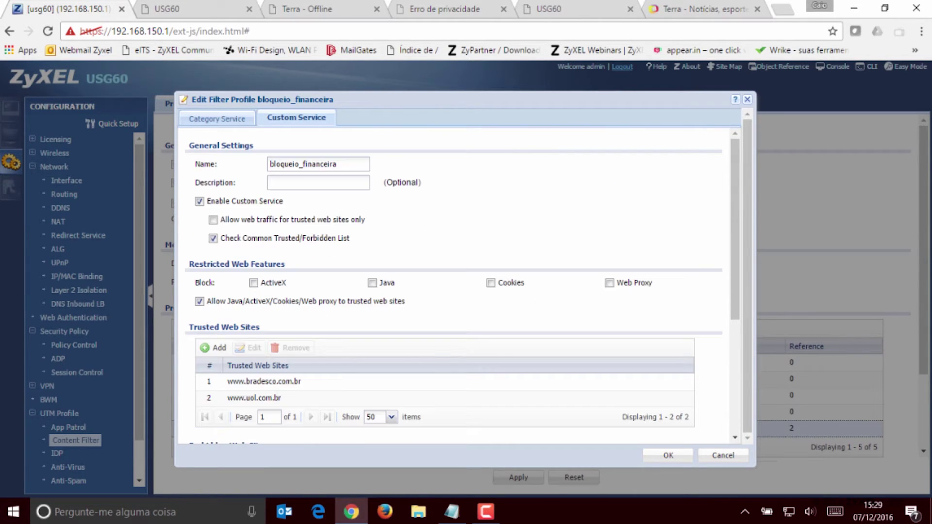
pyautogui.scroll(-3, 456, 286)
pyautogui.scroll(-2, 457, 287)
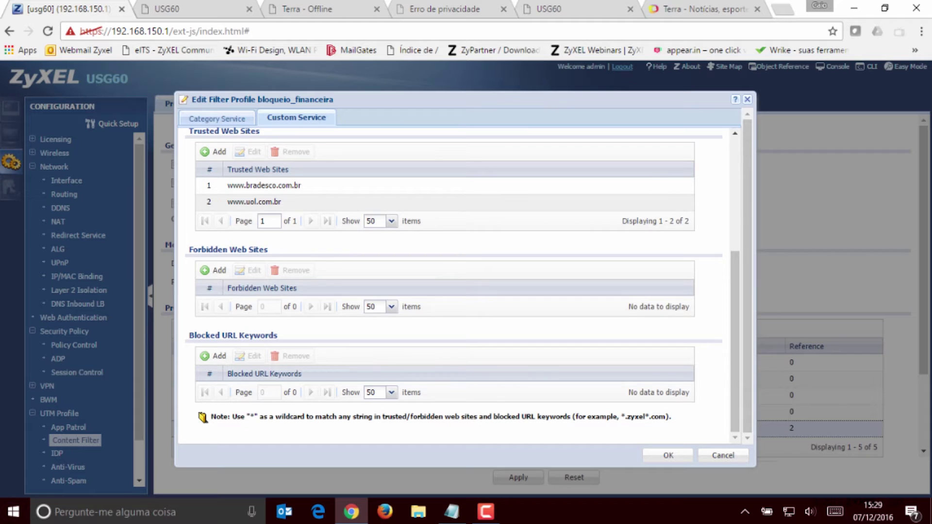
pyautogui.click(214, 269)
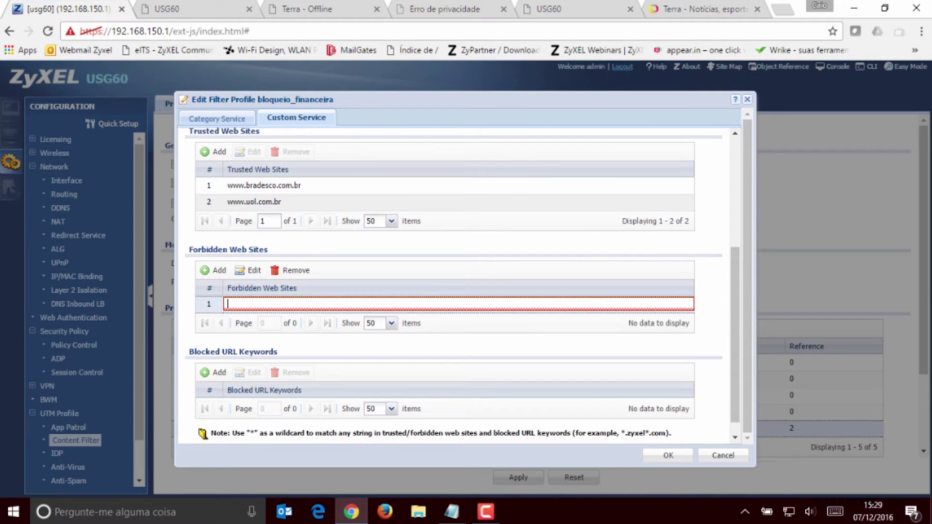
pyautogui.write('www.terra.com.br')
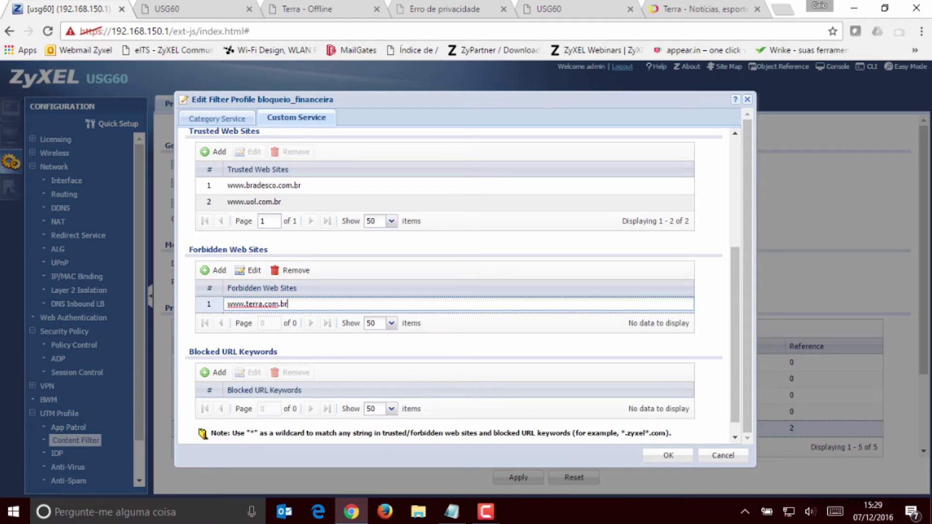
pyautogui.click(669, 455)
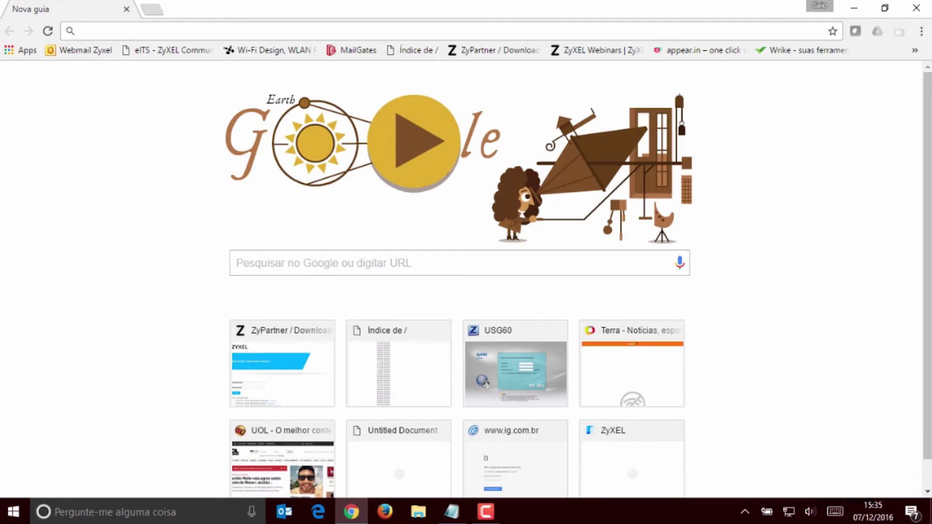
pyautogui.write('www.uol.com.br')
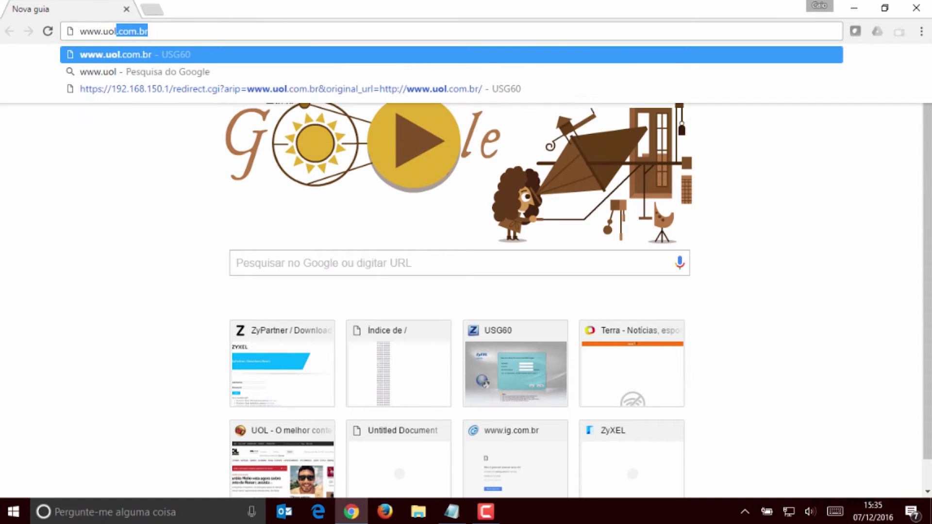
pyautogui.press('Return')
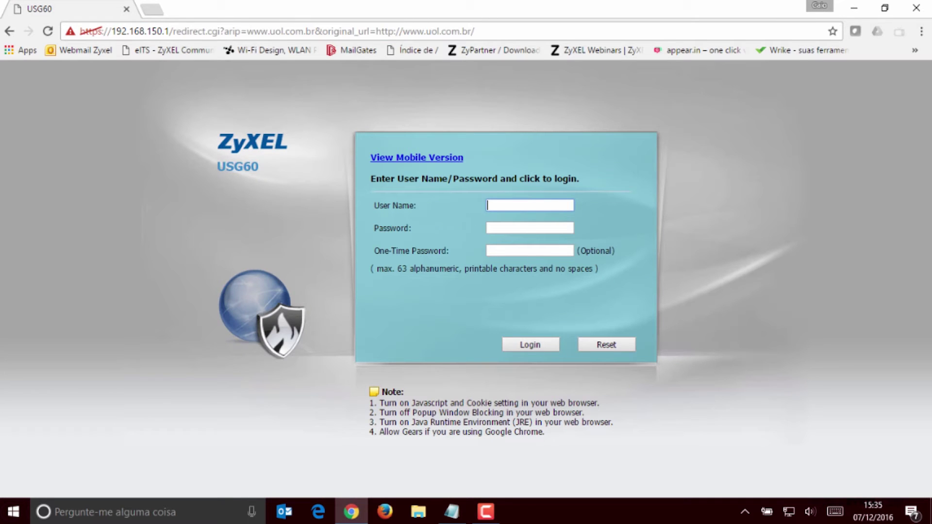
pyautogui.write('caio')
pyautogui.press('Tab')
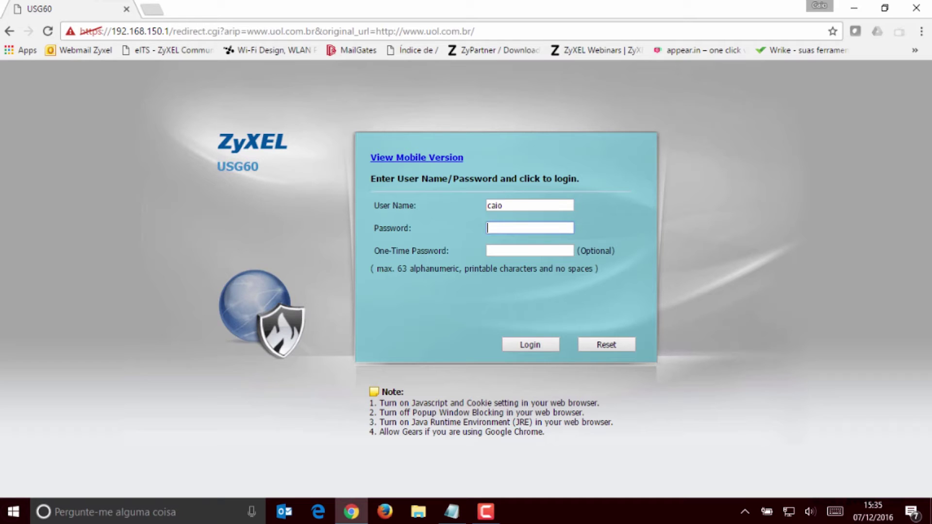
pyautogui.press('Return')
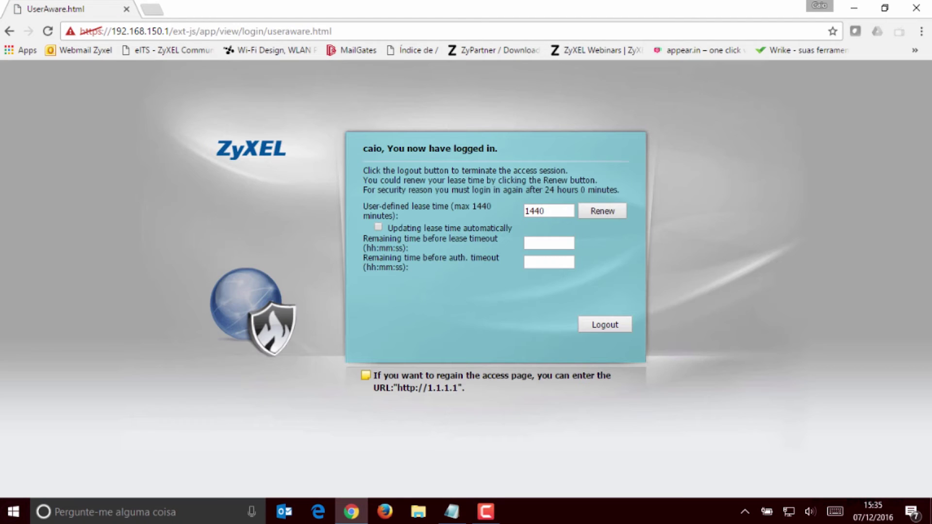
pyautogui.hotkey('ctrl', 't')
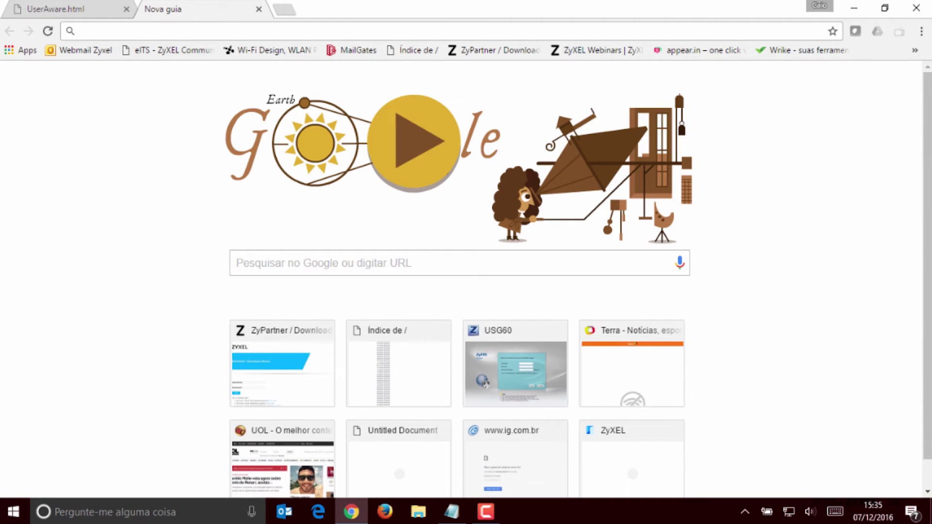
pyautogui.write('www.')
pyautogui.press('Return')
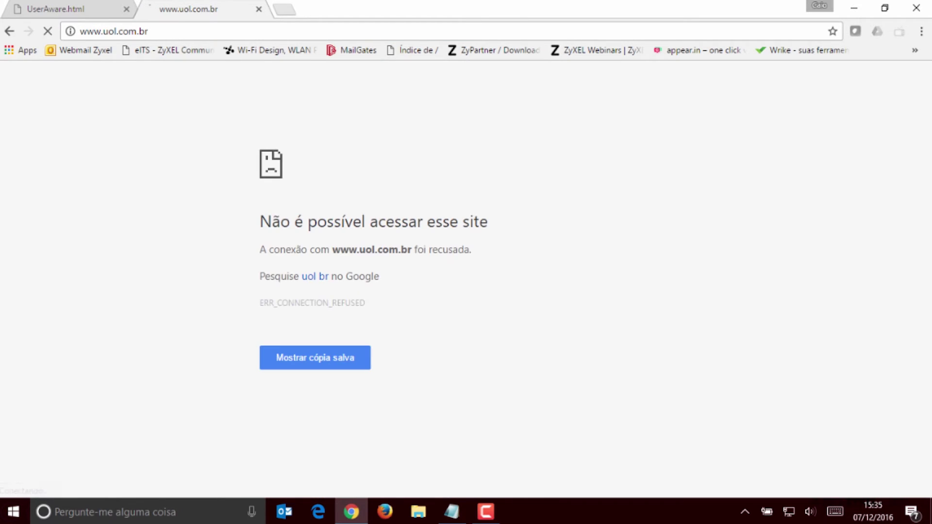
pyautogui.click(284, 10)
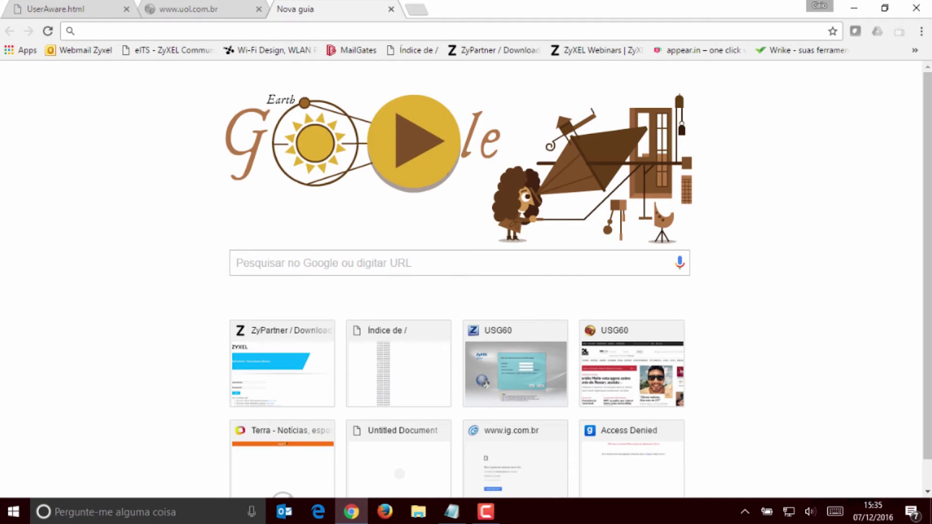
pyautogui.write('www.bradesco')
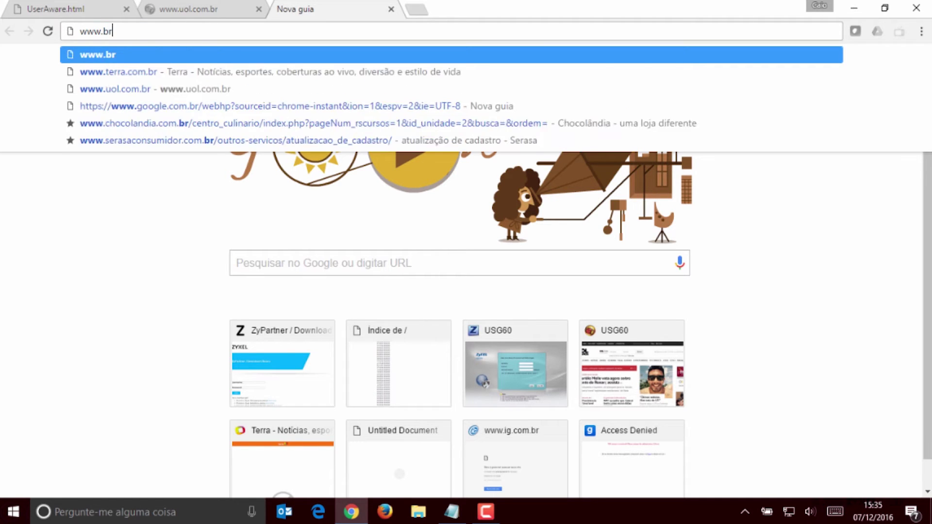
pyautogui.write('.com.br')
pyautogui.press('Return')
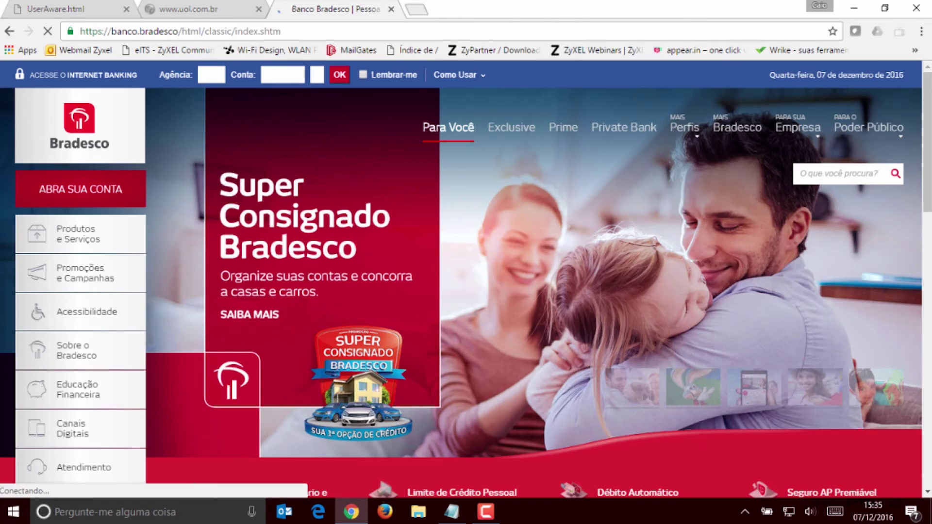
pyautogui.hotkey('ctrl', 't')
pyautogui.write('www.')
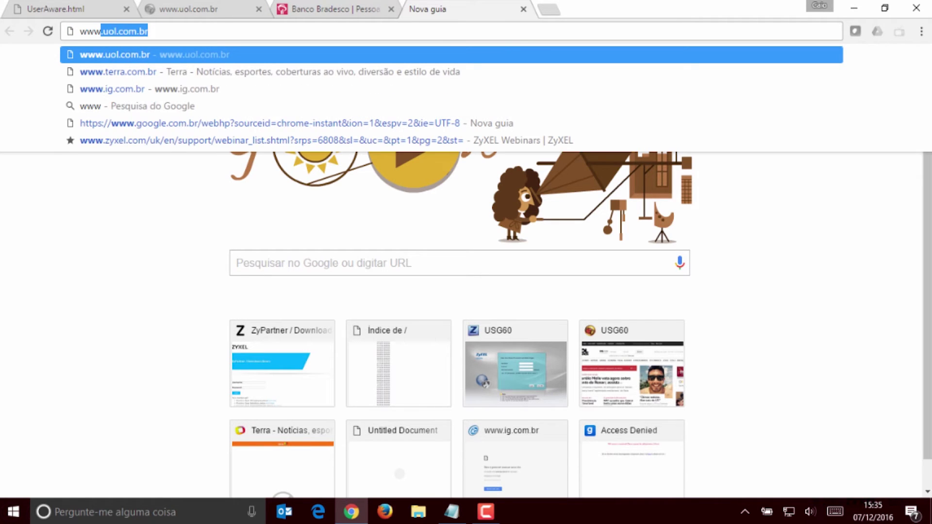
pyautogui.write('globo.com')
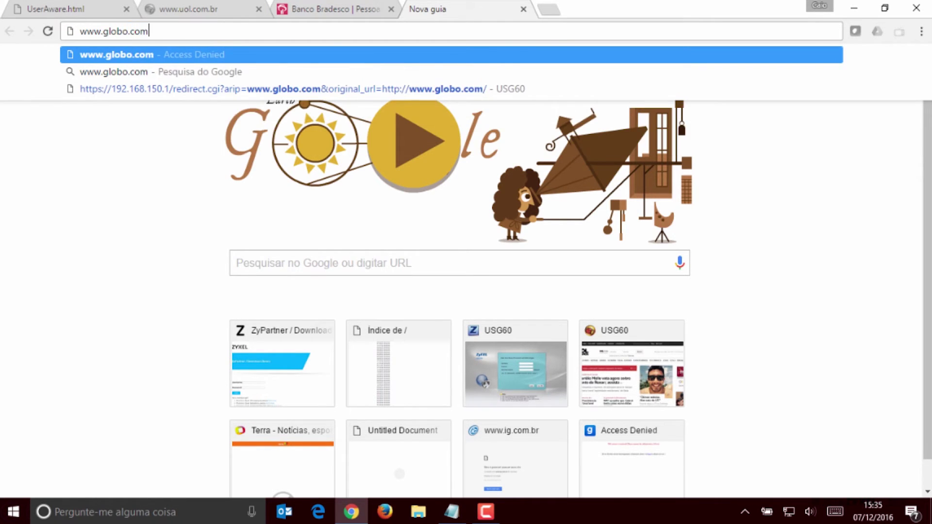
pyautogui.press('Return')
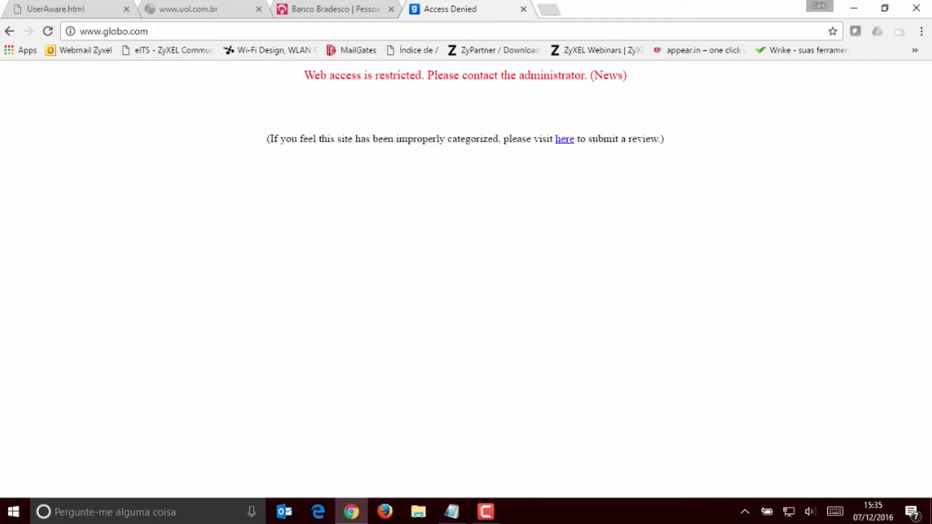
pyautogui.hotkey('ctrl', 't')
pyautogui.write('www.terra.co')
pyautogui.press('Return')
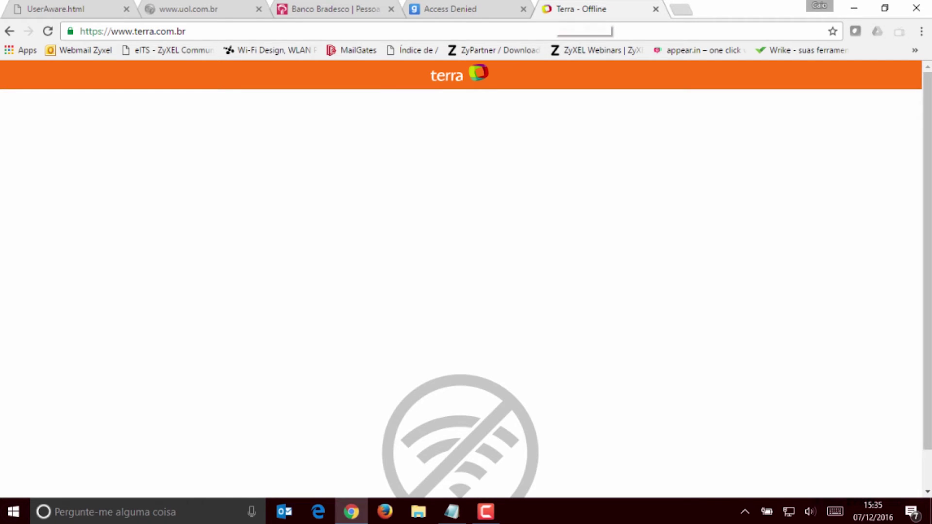
pyautogui.scroll(-2, 461, 279)
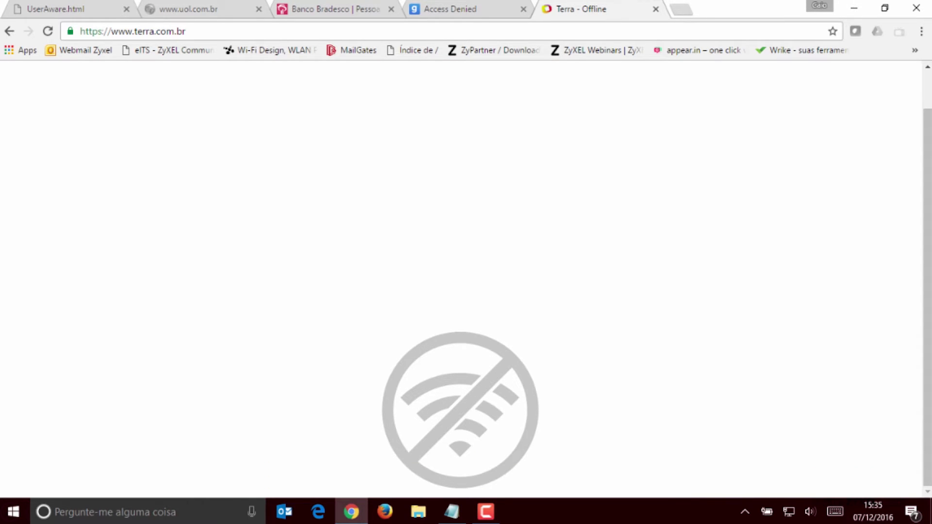
pyautogui.scroll(1, 461, 279)
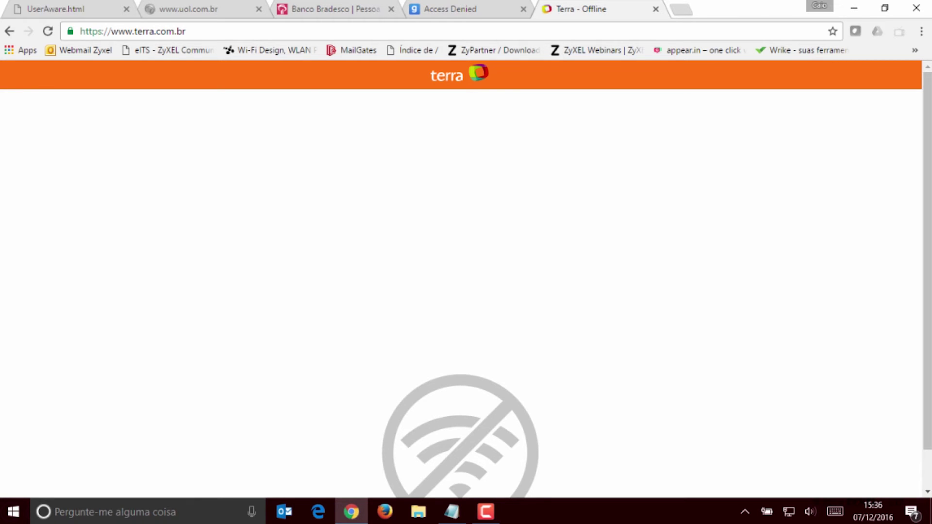
pyautogui.hotkey('ctrl', 'l')
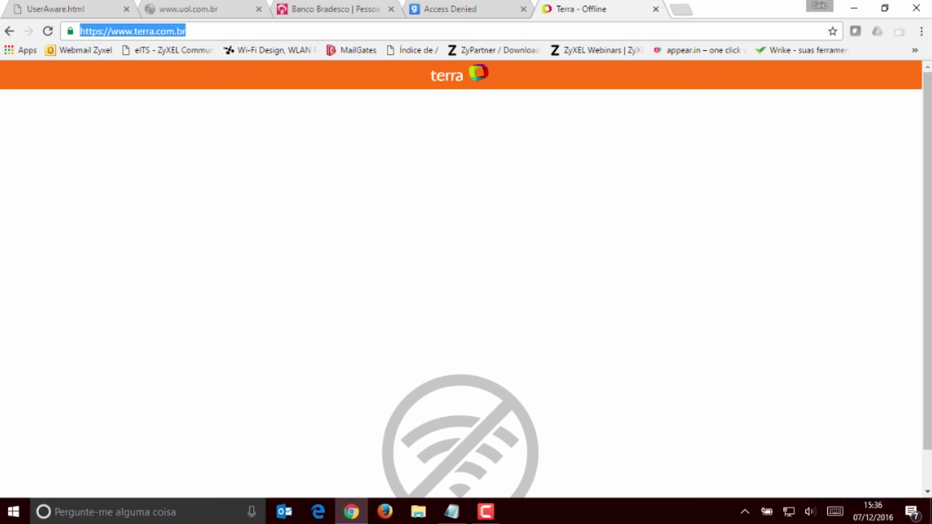
pyautogui.write('www.')
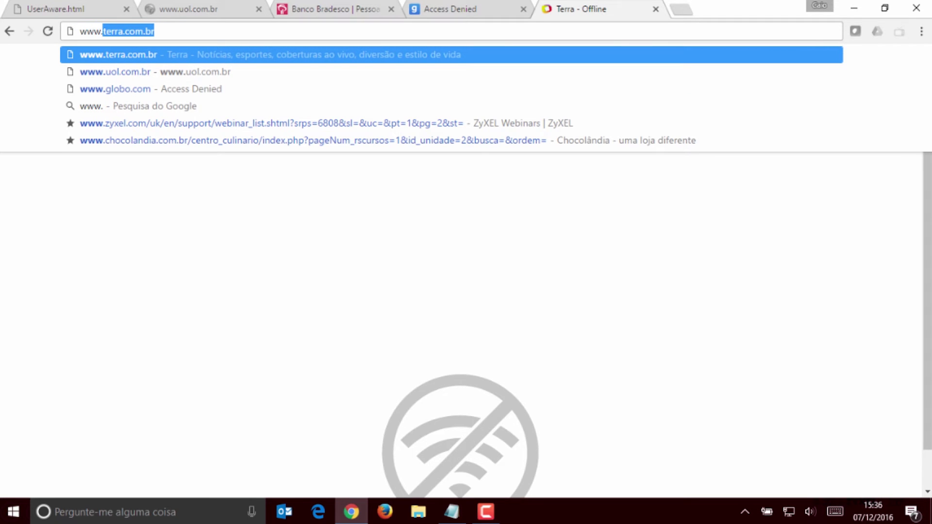
pyautogui.write('google.com.br')
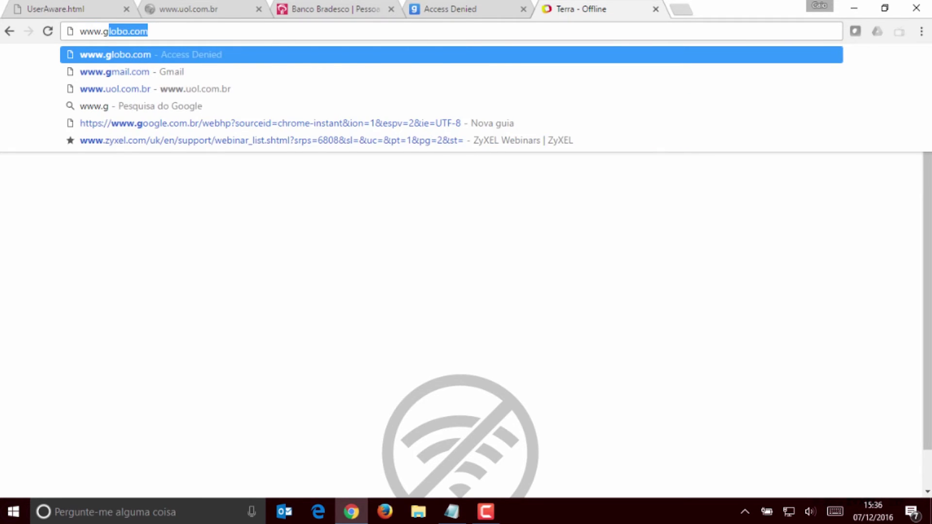
pyautogui.press('Return')
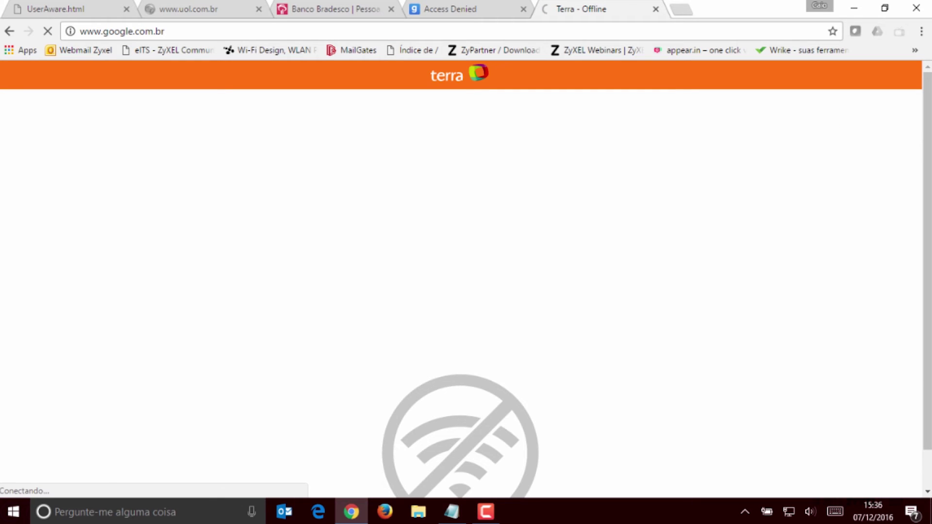
pyautogui.hotkey('ctrl', 'l')
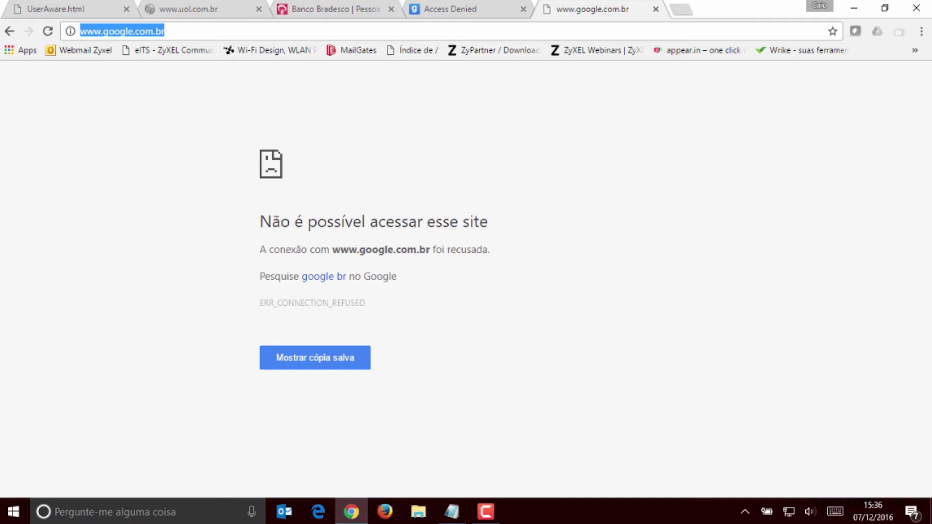
pyautogui.press('Return')
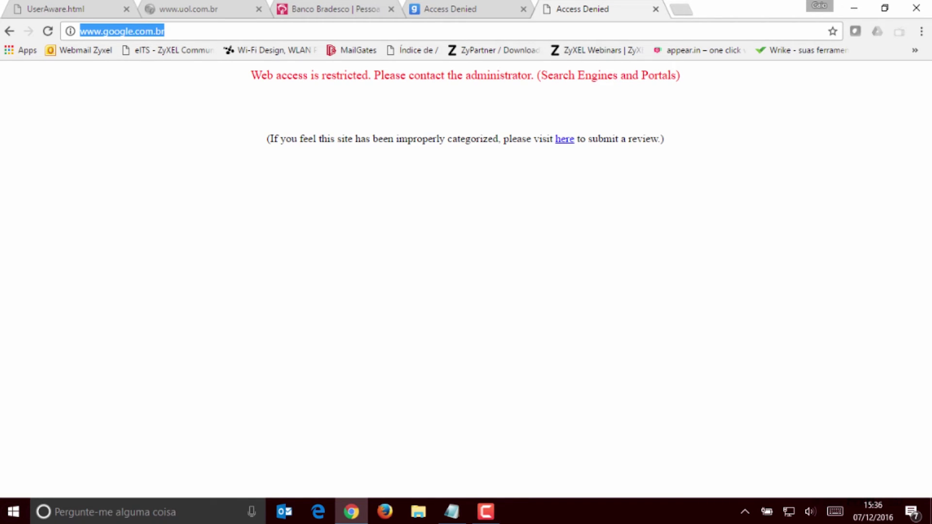
pyautogui.hotkey('ctrl', '1')
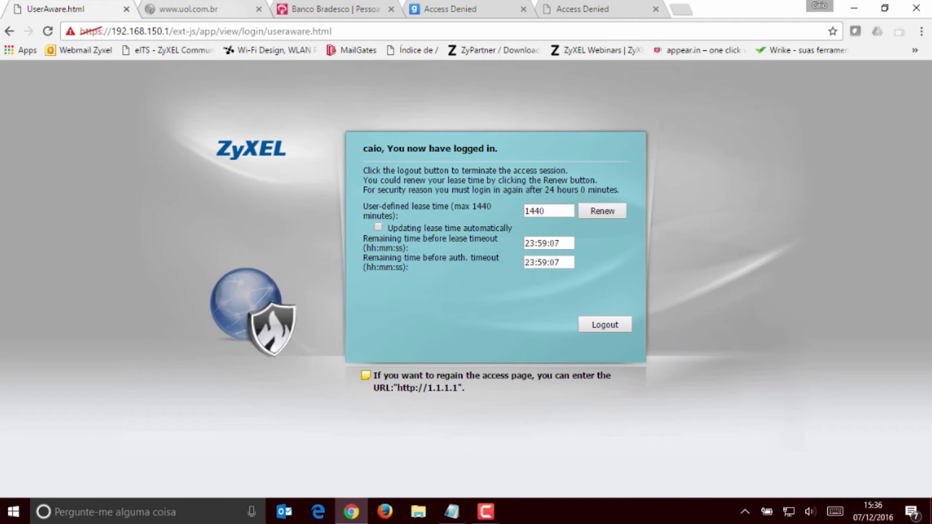
# Open 192.168.150.1 in a new tab and log in as admin with the admin password
pyautogui.hotkey('ctrl', 't')
pyautogui.write('2192')
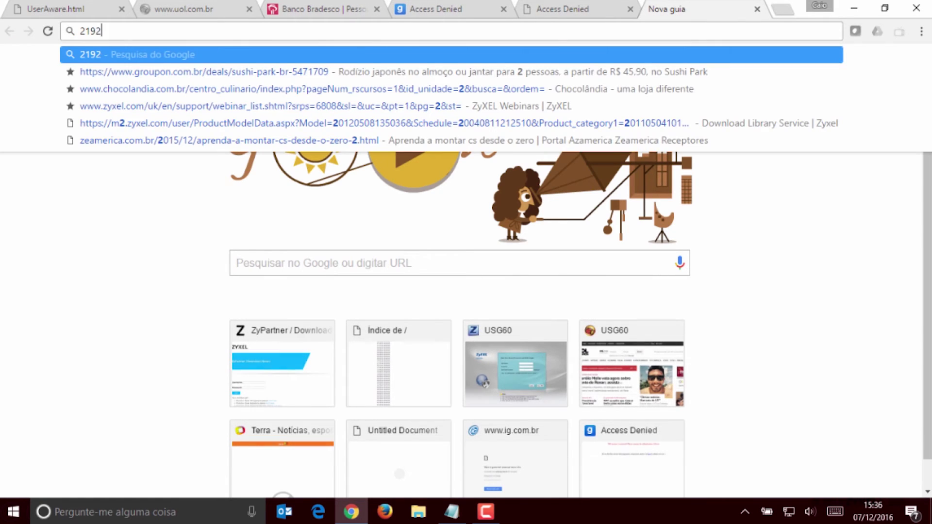
pyautogui.press('BackSpace')
pyautogui.press('BackSpace')
pyautogui.press('BackSpace')
pyautogui.write('192.168.150.1')
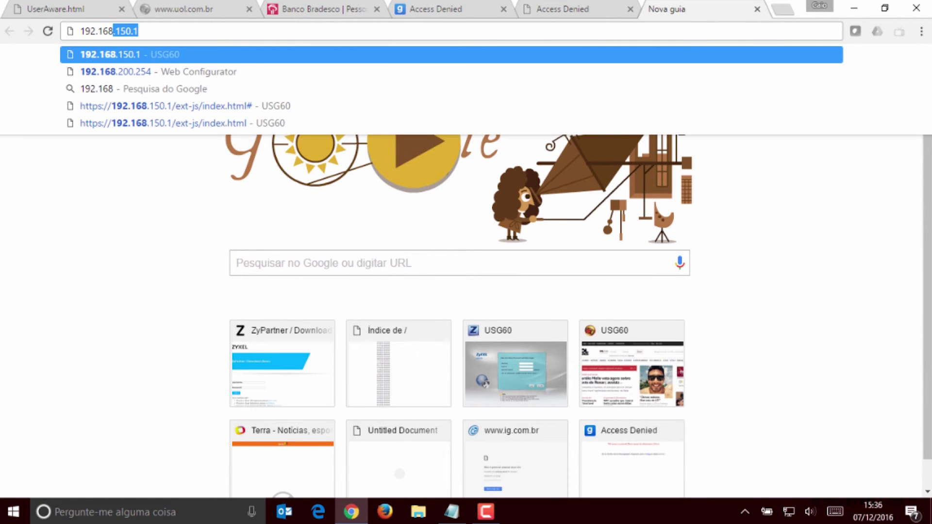
pyautogui.press('Return')
pyautogui.write('admin')
pyautogui.press('Tab')
pyautogui.write('1234')
pyautogui.press('Return')
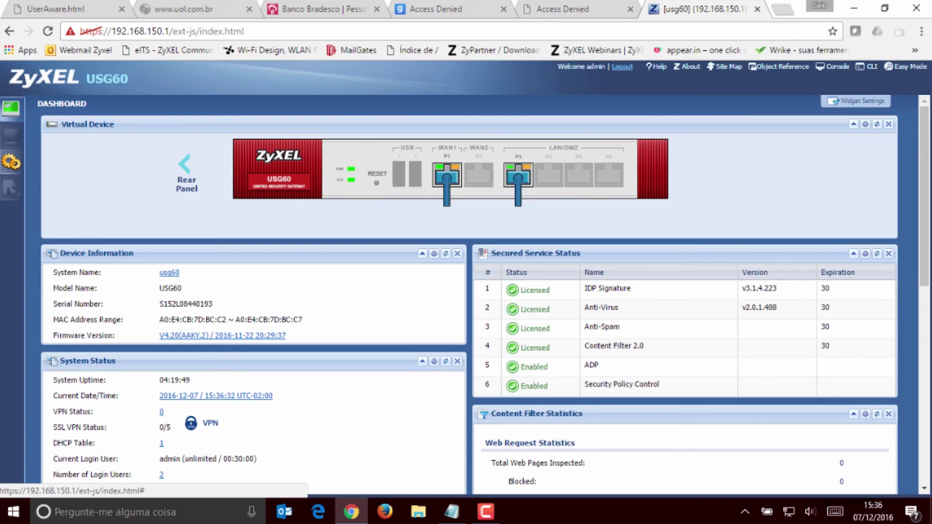
# Review the bloqueio_financeira content filter categories under UTM Profile and close it with OK
pyautogui.click(11, 161)
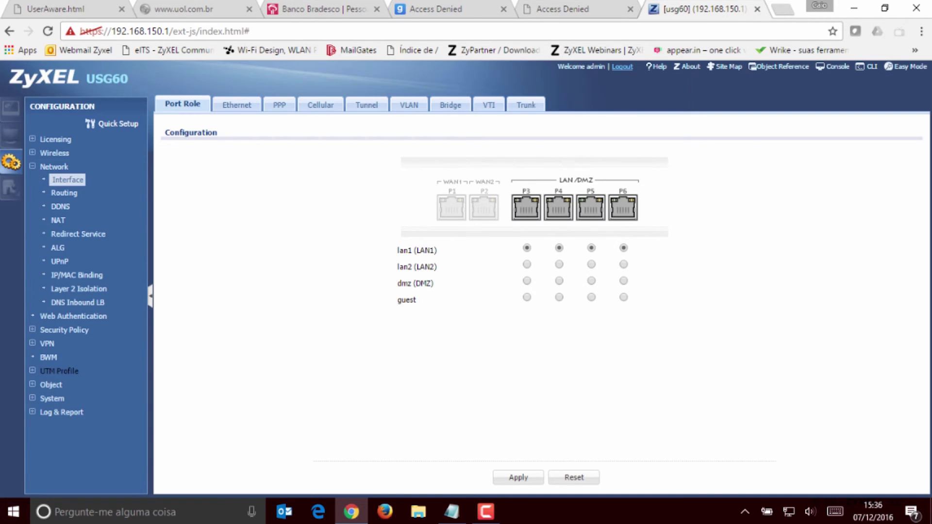
pyautogui.click(60, 371)
pyautogui.click(74, 399)
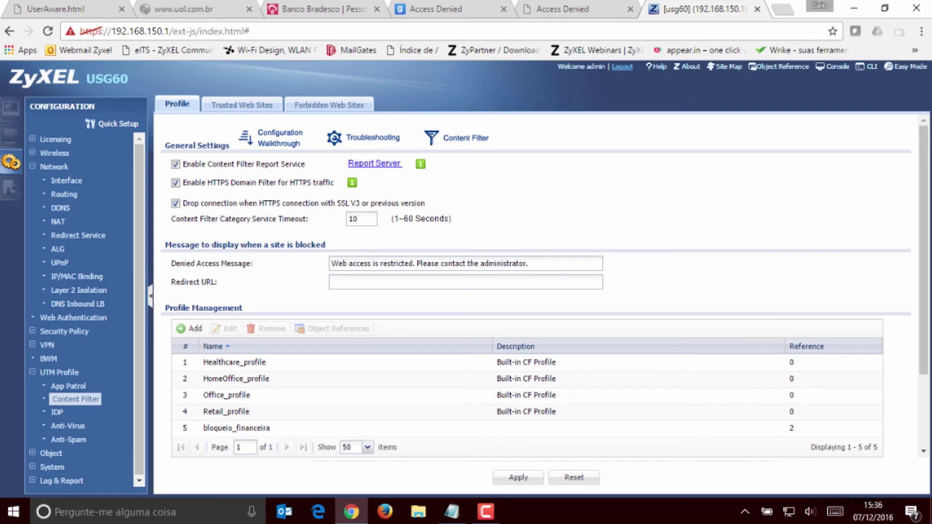
pyautogui.doubleClick(238, 427)
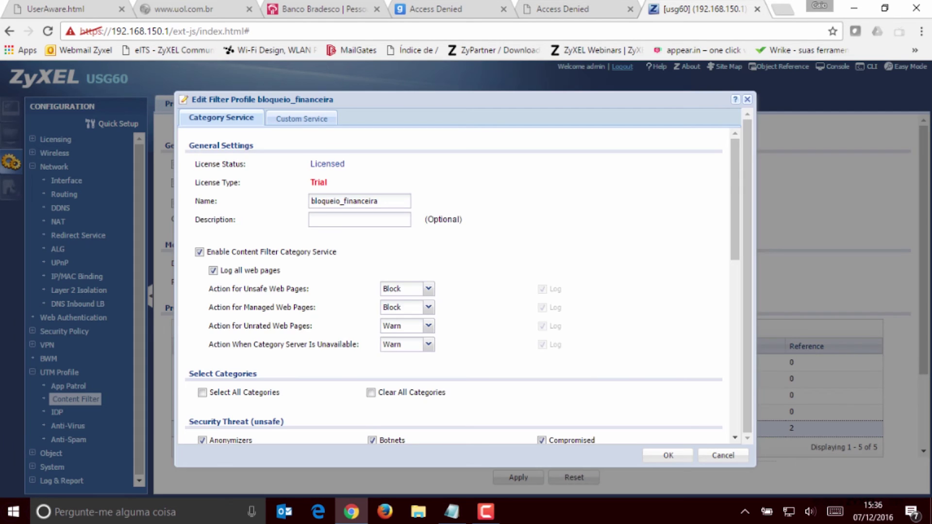
pyautogui.scroll(-10, 457, 287)
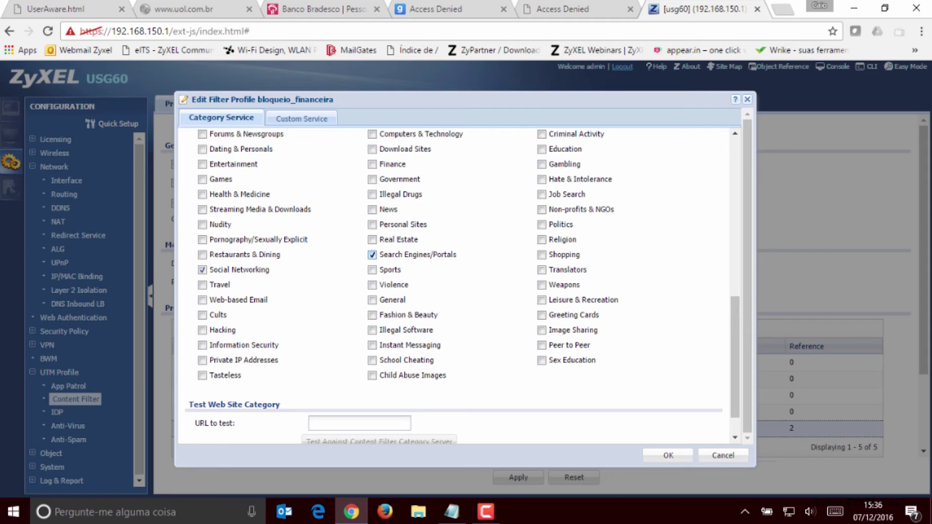
pyautogui.click(668, 455)
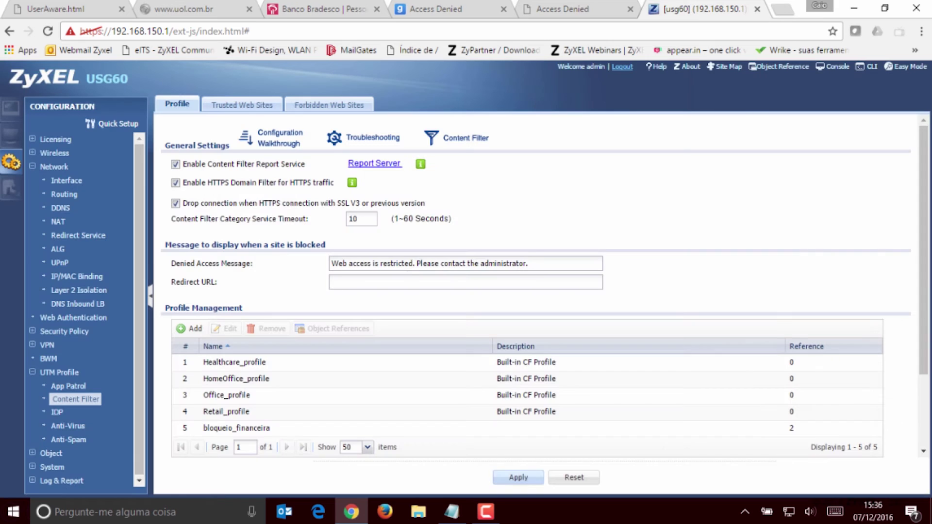
# Reload the google.com.br, globo.com and uol.com.br tabs, then go back to the usg60 tab
pyautogui.hotkey('ctrl', 'shift', 'Tab')
pyautogui.press('Return')
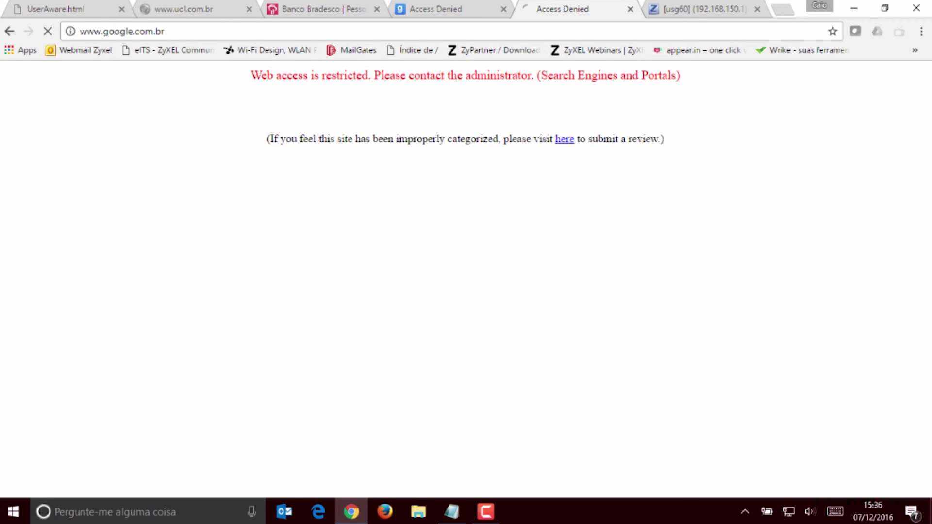
pyautogui.hotkey('ctrl', 'shift', 'Tab')
pyautogui.hotkey('ctrl', 'l')
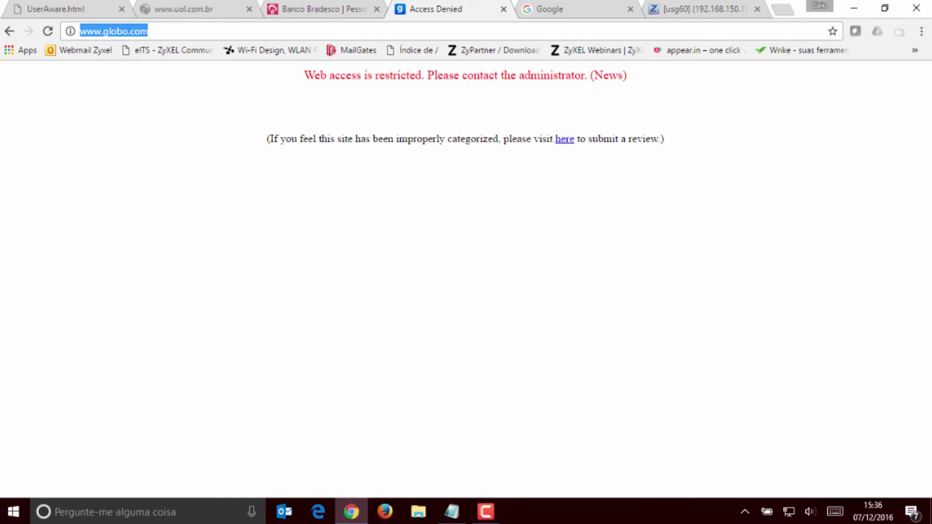
pyautogui.press('Return')
pyautogui.hotkey('ctrl', 'shift', 'Tab')
pyautogui.hotkey('ctrl', 'shift', 'Tab')
pyautogui.hotkey('ctrl', 'l')
pyautogui.press('Return')
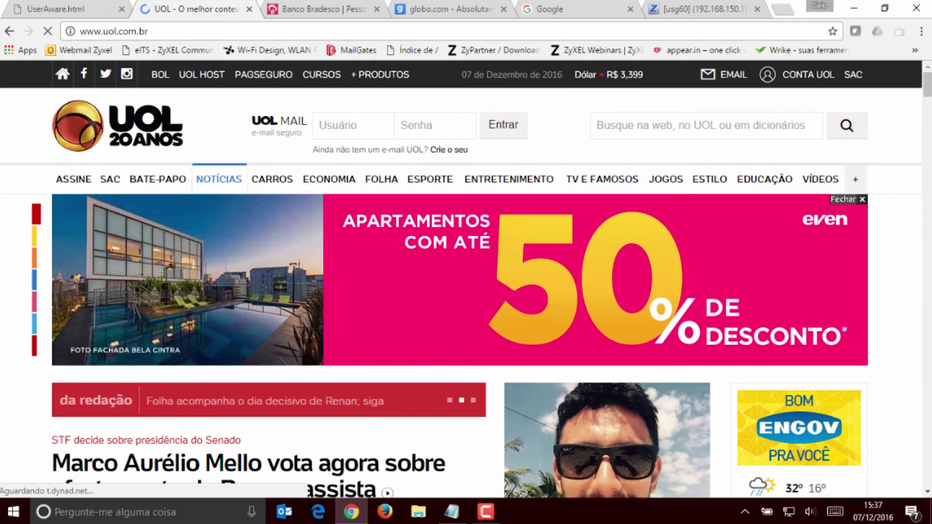
pyautogui.click(704, 9)
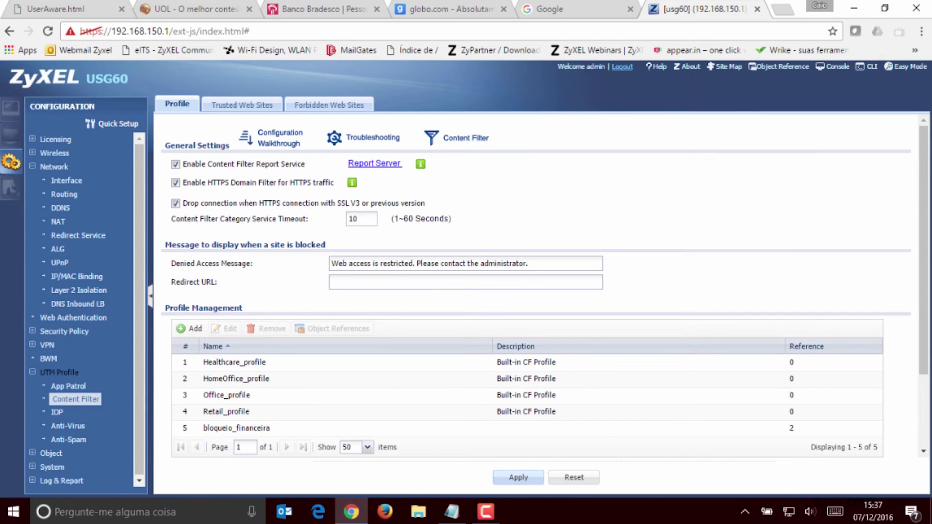
# Open policy 1 (regra_grupo-caio) in Policy Control and confirm its content filter is bloqueio_financeira
pyautogui.click(236, 427)
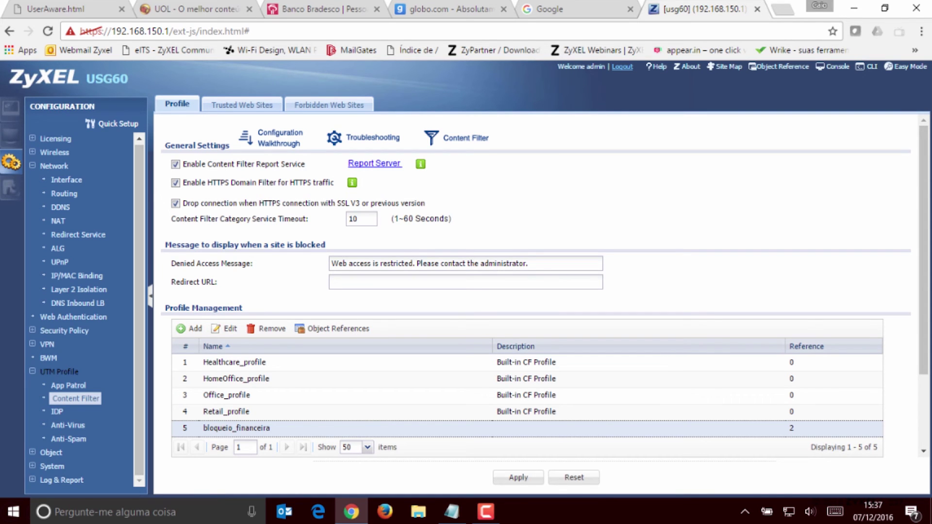
pyautogui.click(64, 330)
pyautogui.click(75, 343)
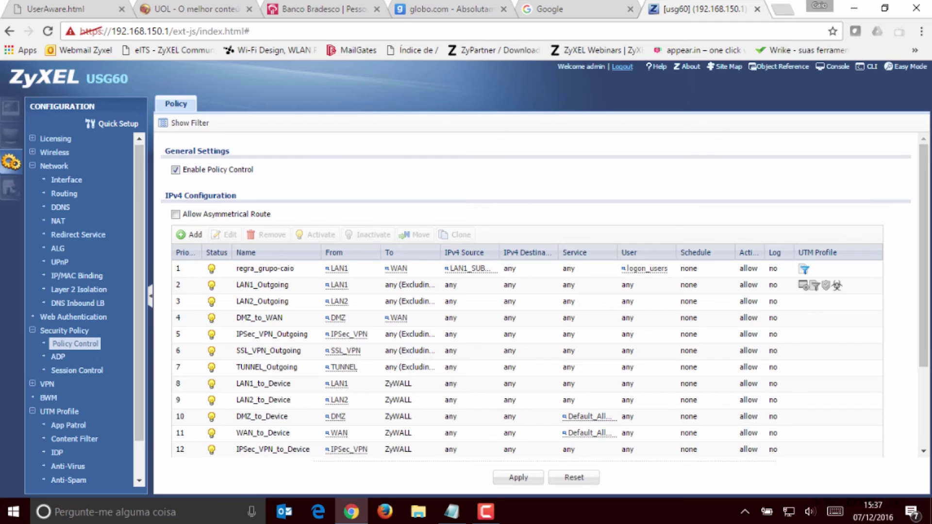
pyautogui.doubleClick(684, 269)
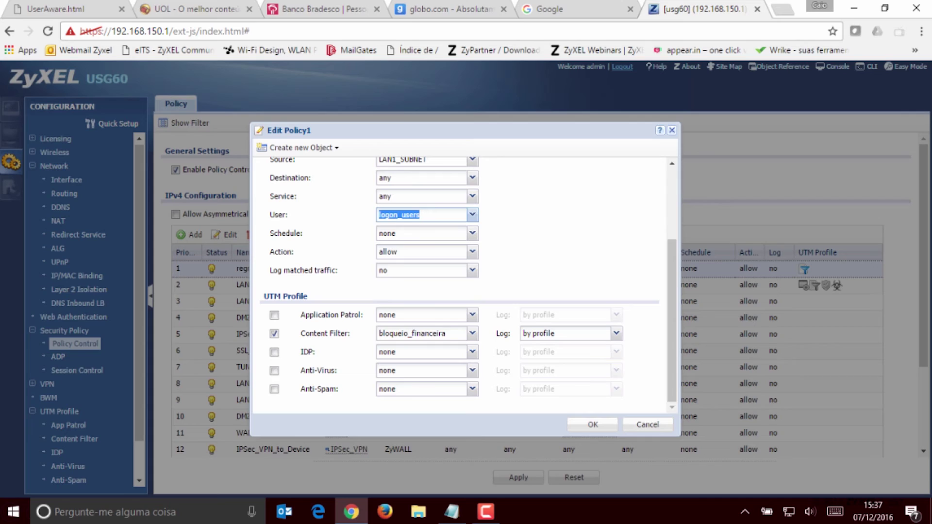
pyautogui.click(412, 332)
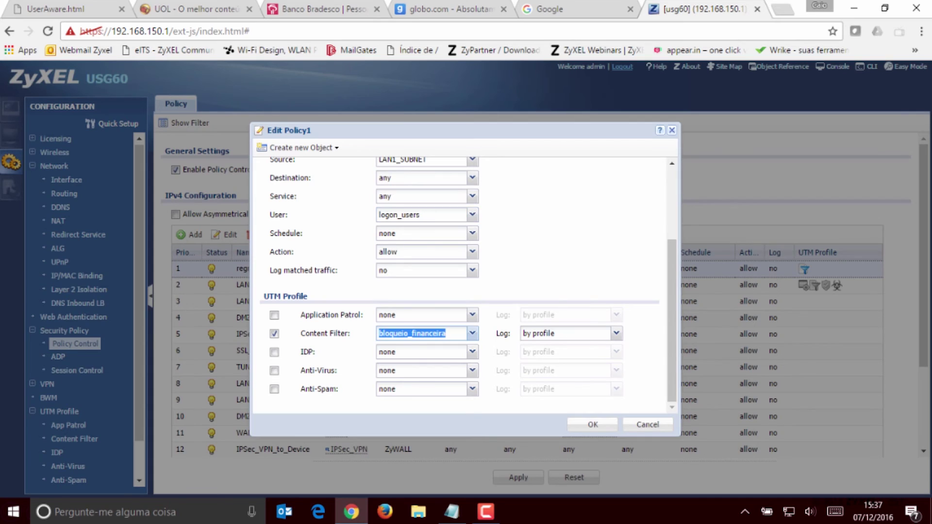